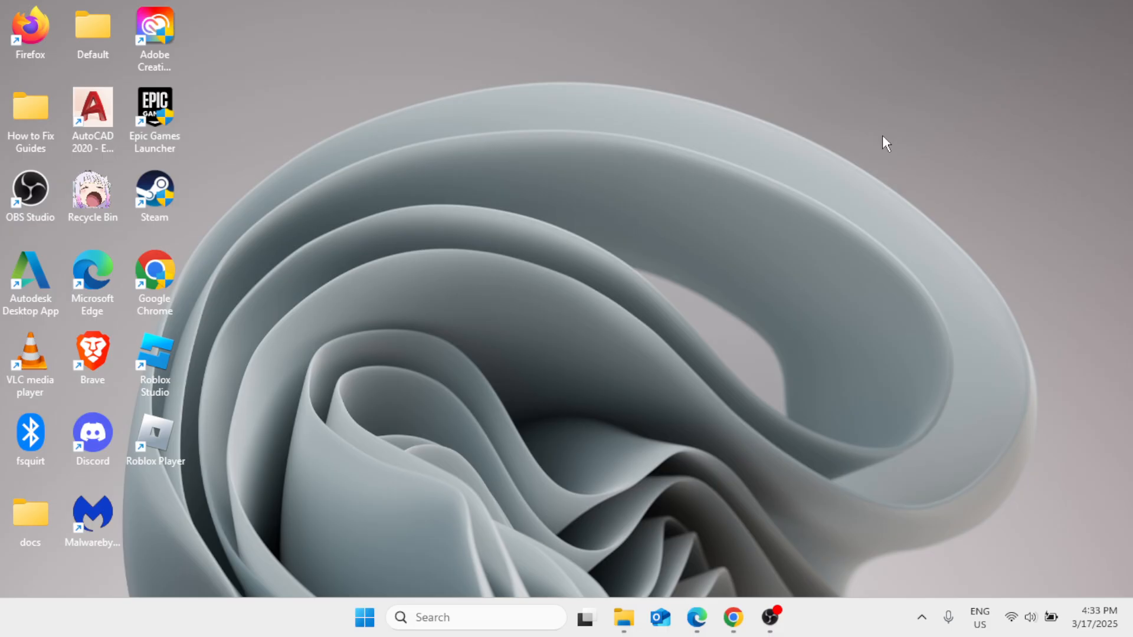
# Start Outlook in safe mode with the Run command "outlook.exe /safe" and load the Outlook profile
pyautogui.press('super+r')
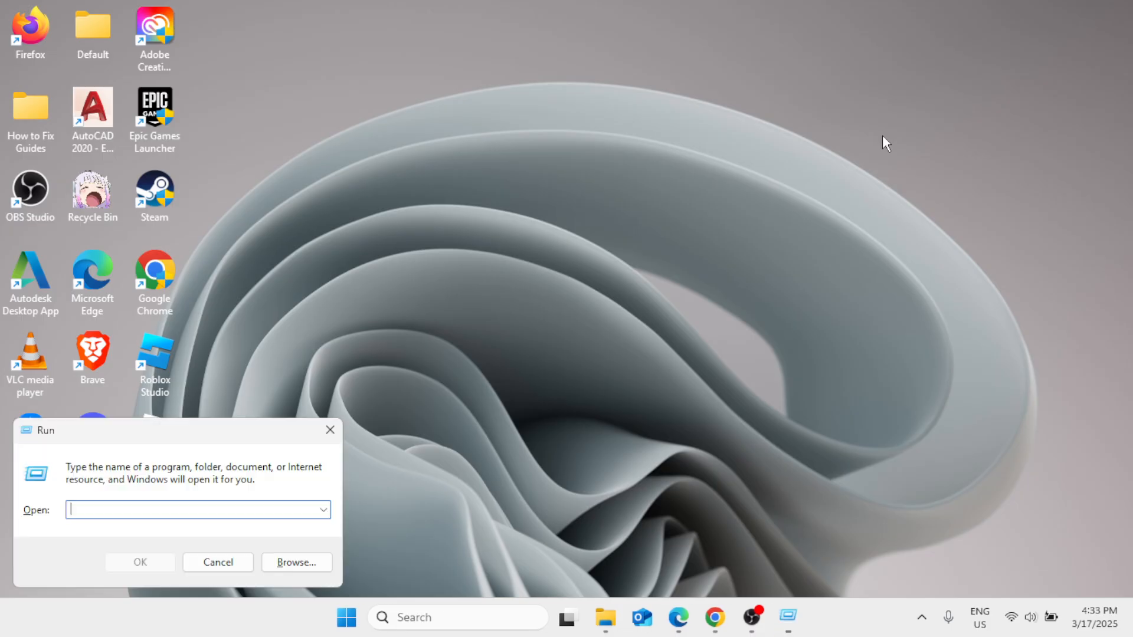
pyautogui.moveTo(257, 424); pyautogui.dragTo(652, 179)
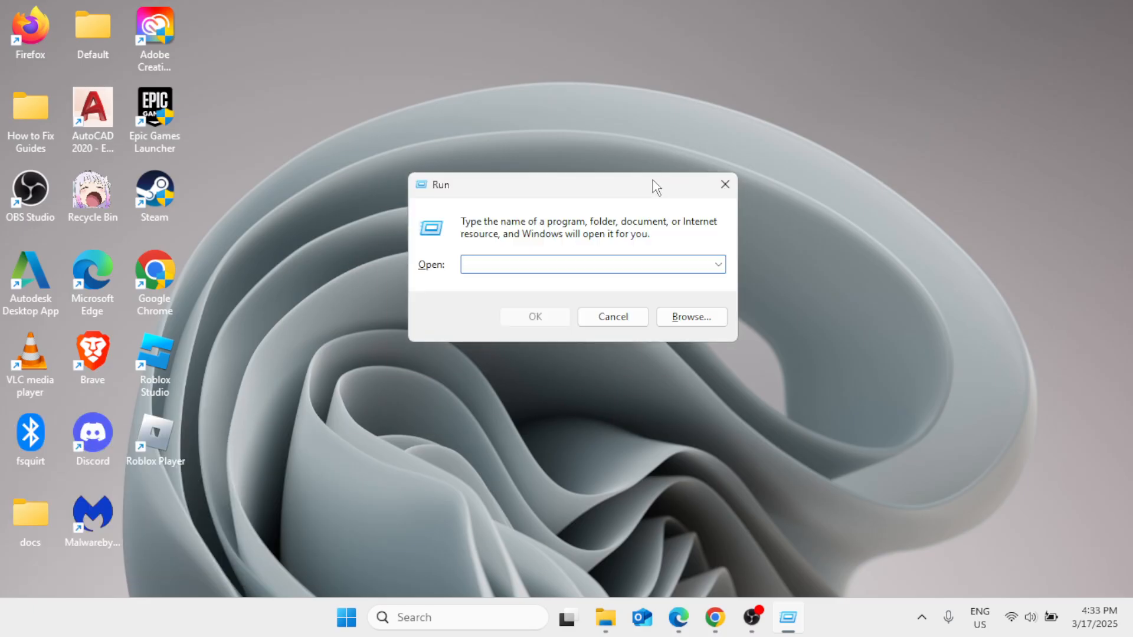
pyautogui.write('outlook.exe /safe')
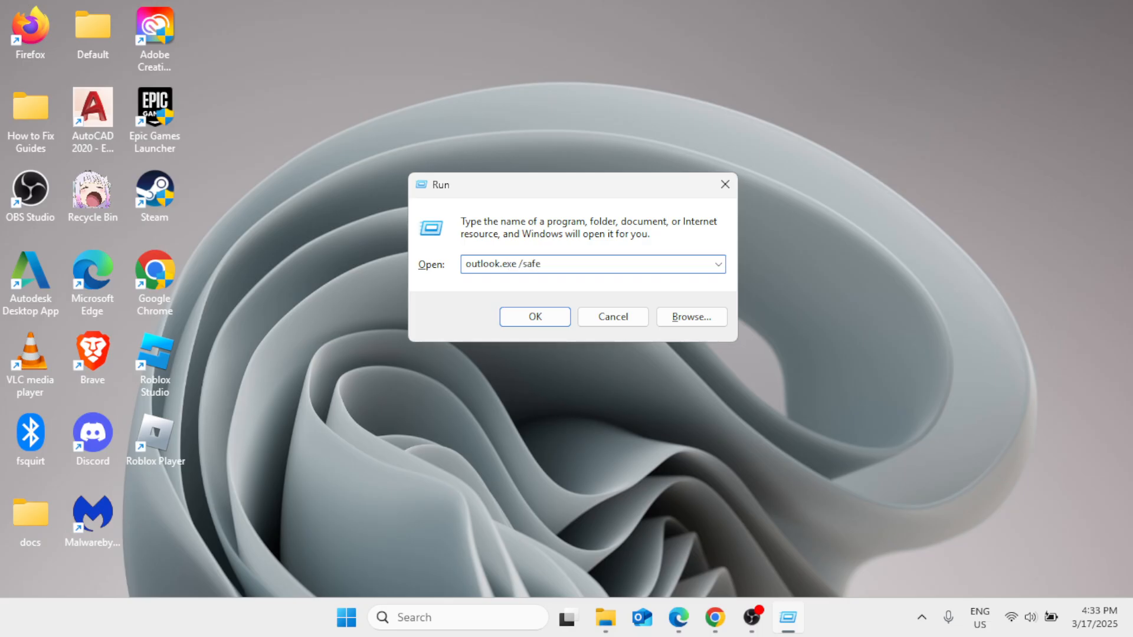
pyautogui.click(548, 316)
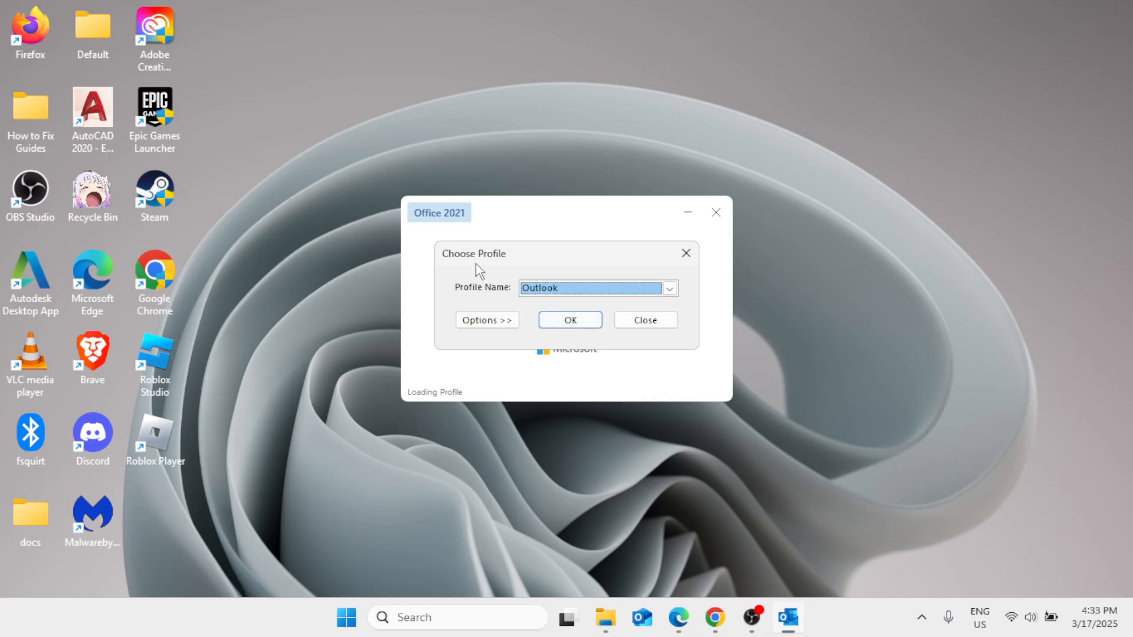
pyautogui.click(668, 289)
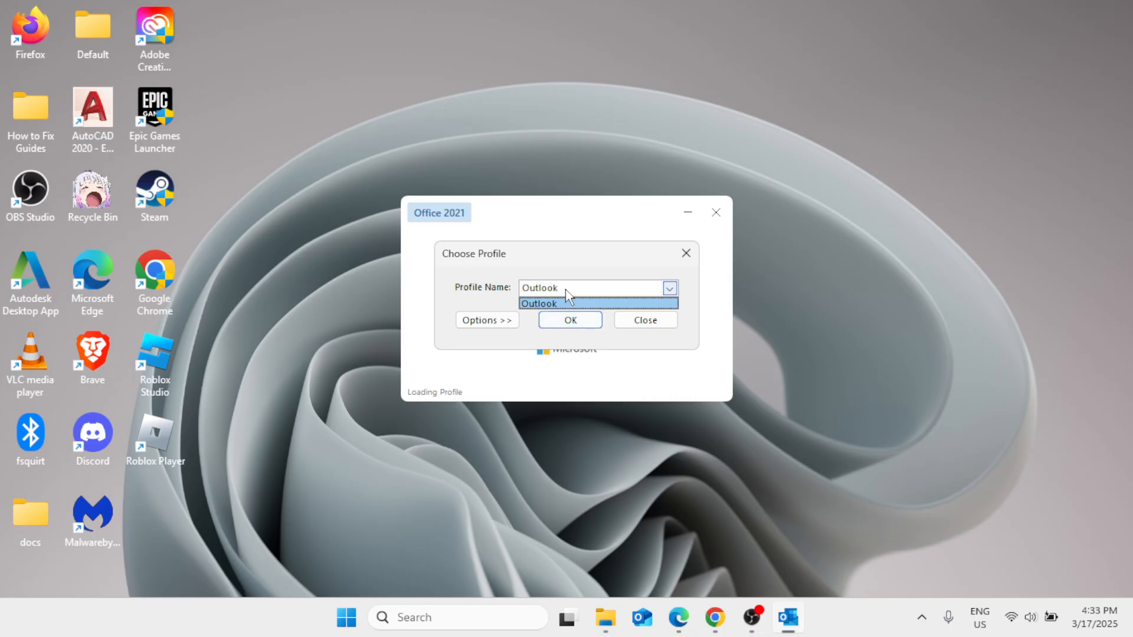
pyautogui.click(578, 304)
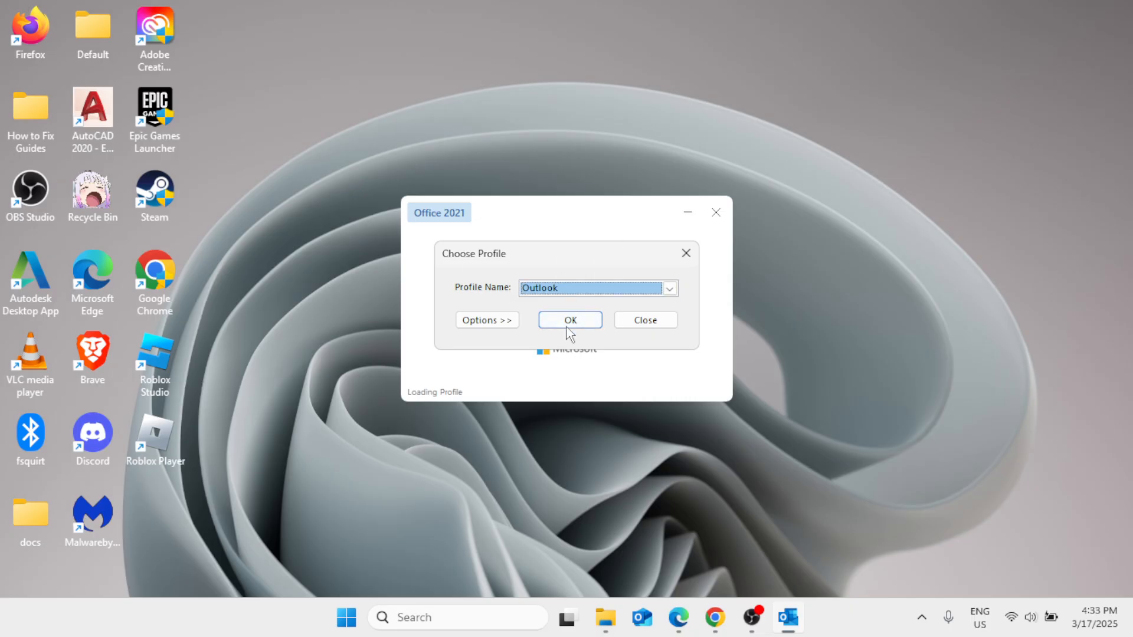
pyautogui.click(571, 324)
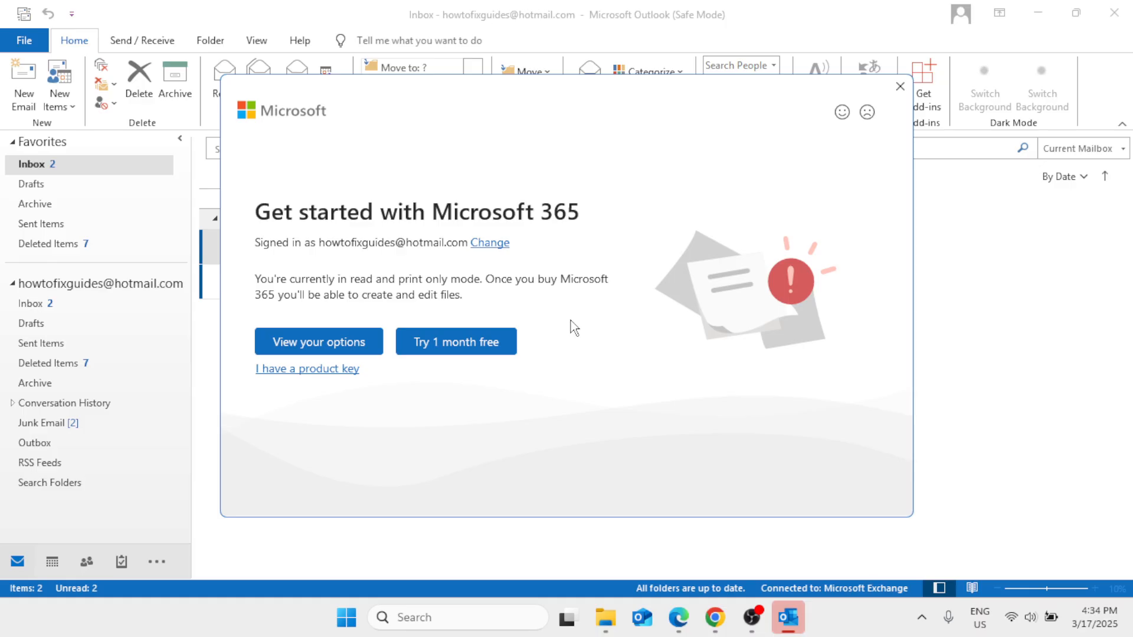
# Dismiss both Microsoft 365 subscription offers and close the safe mode Outlook window
pyautogui.click(900, 86)
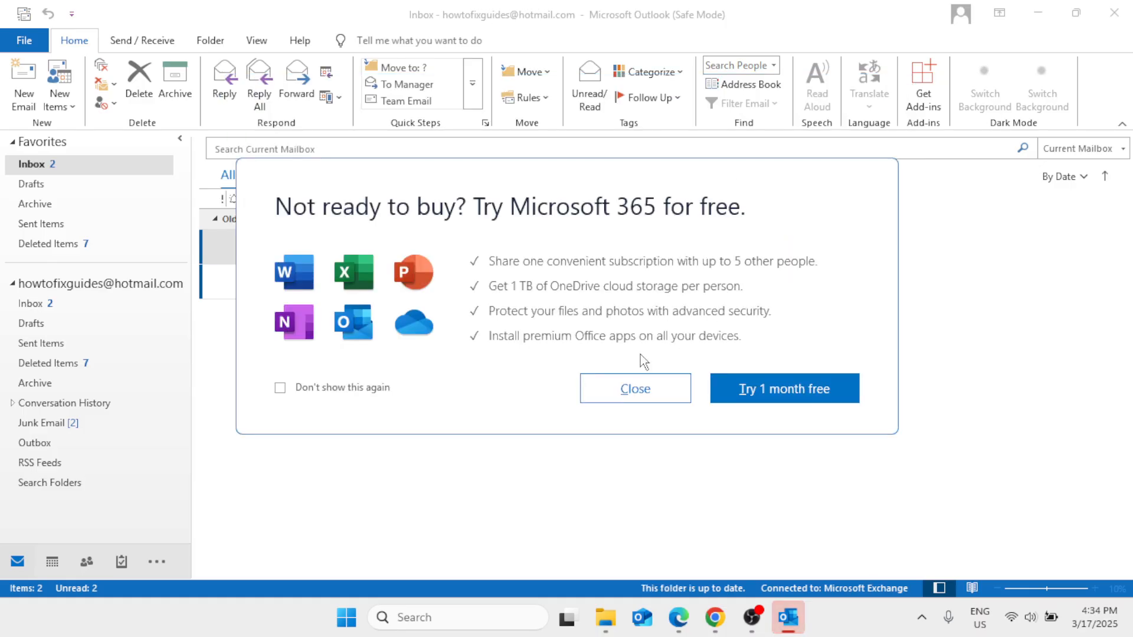
pyautogui.click(643, 387)
pyautogui.click(1116, 12)
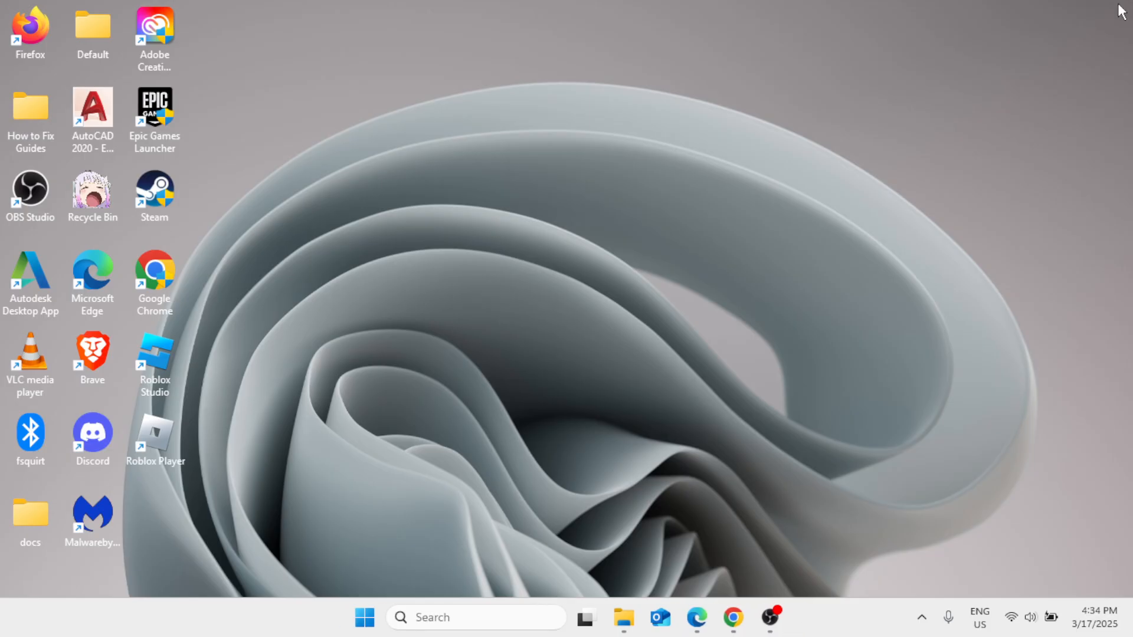
# Search Windows for "outlook", open Outlook (classic) normally and dismiss the subscription offers
pyautogui.click(467, 621)
pyautogui.write('outlook')
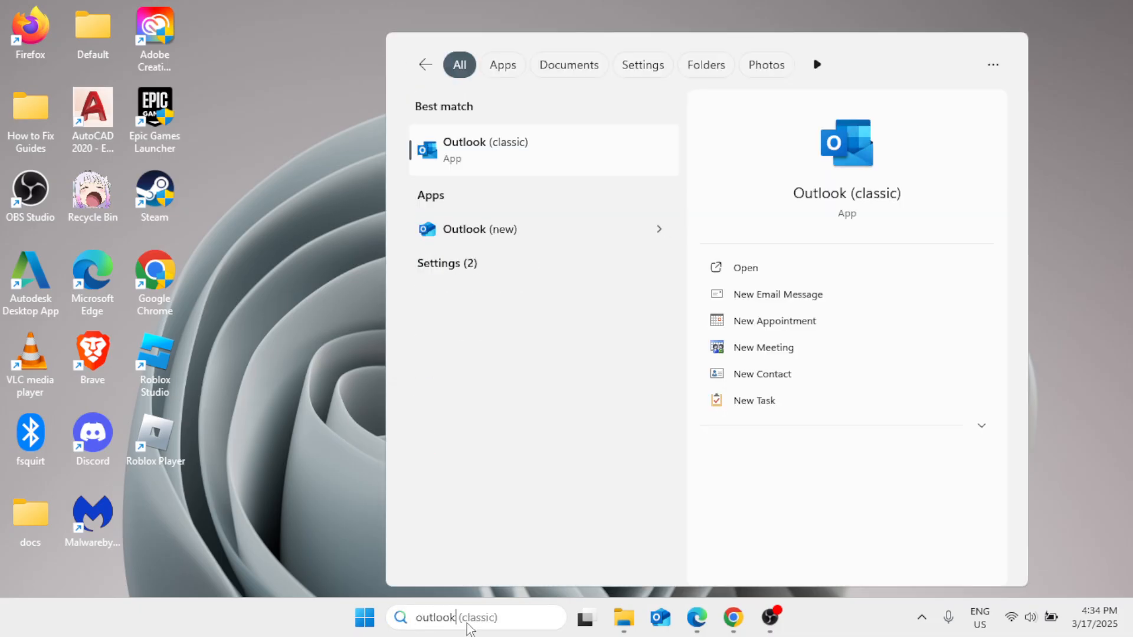
pyautogui.click(589, 159)
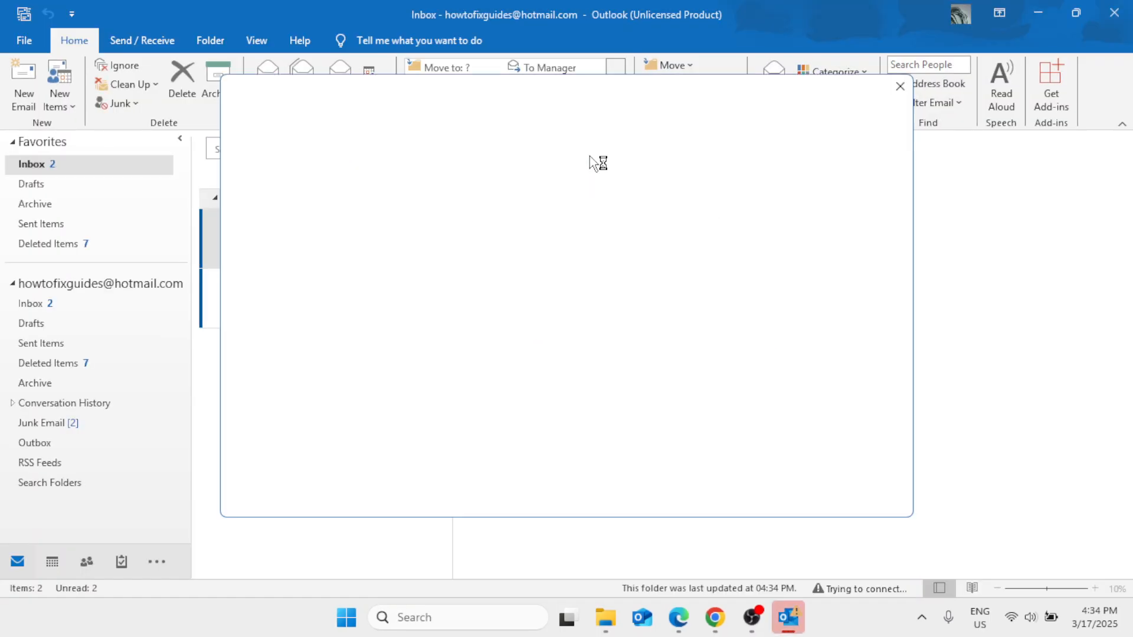
pyautogui.click(868, 113)
pyautogui.click(581, 387)
pyautogui.click(1121, 143)
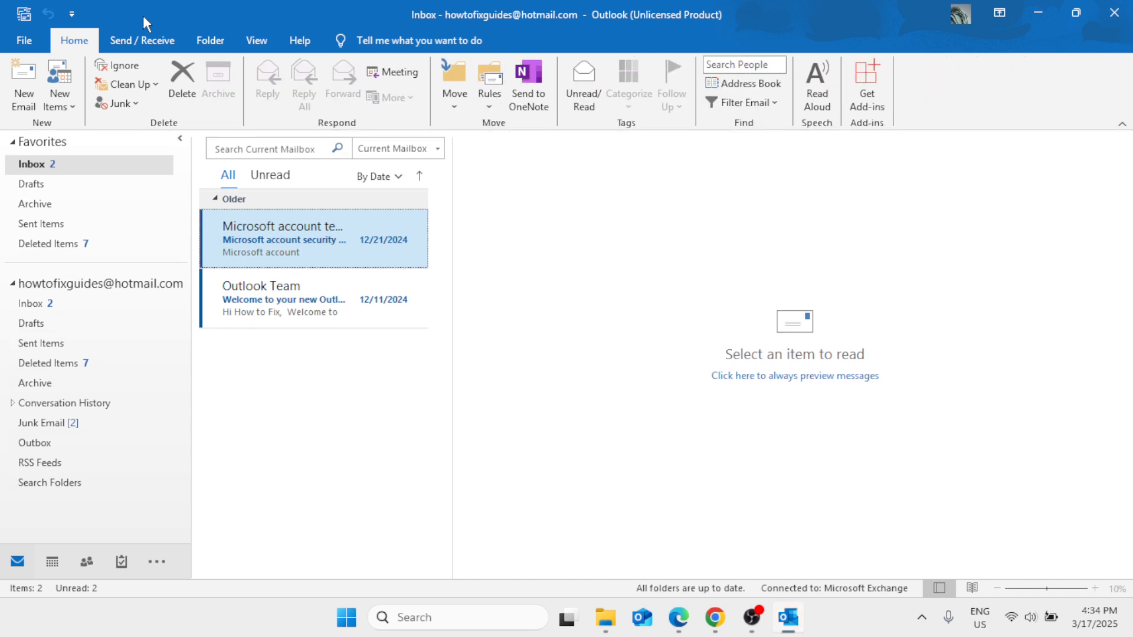
# Run Update Now for Microsoft 365 and Office from the Office Account page, and close Outlook
pyautogui.click(39, 40)
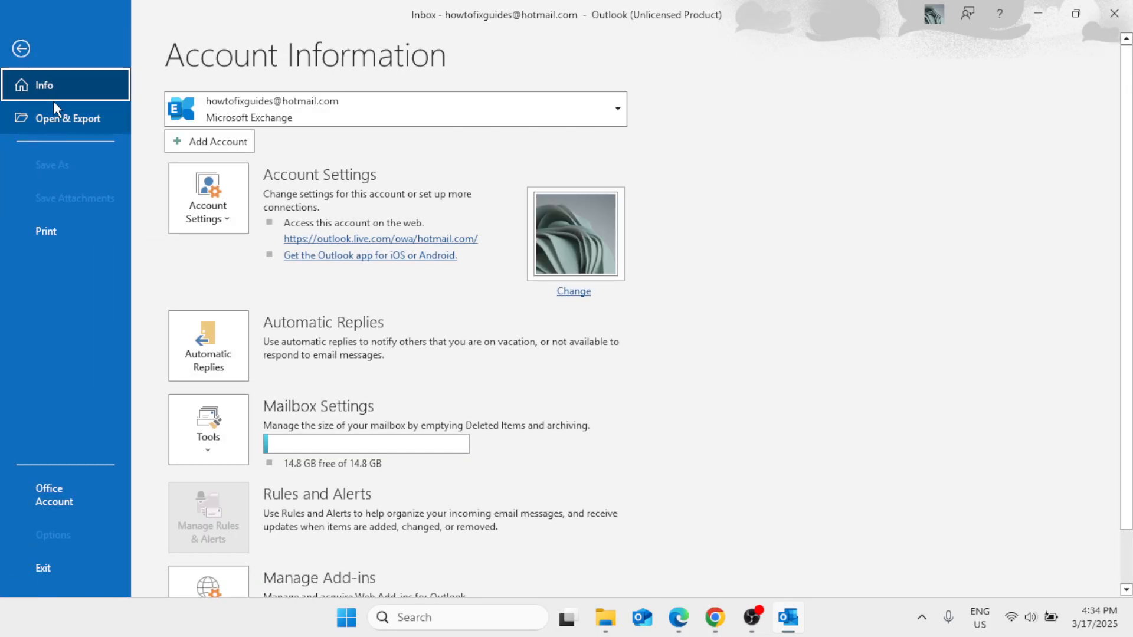
pyautogui.click(70, 491)
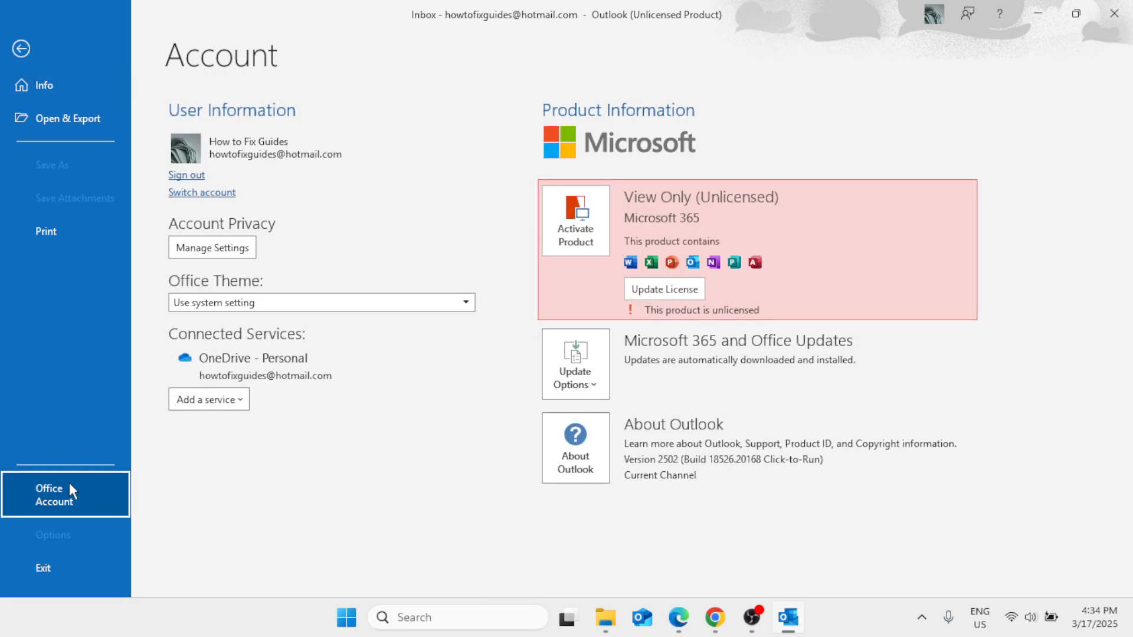
pyautogui.click(587, 388)
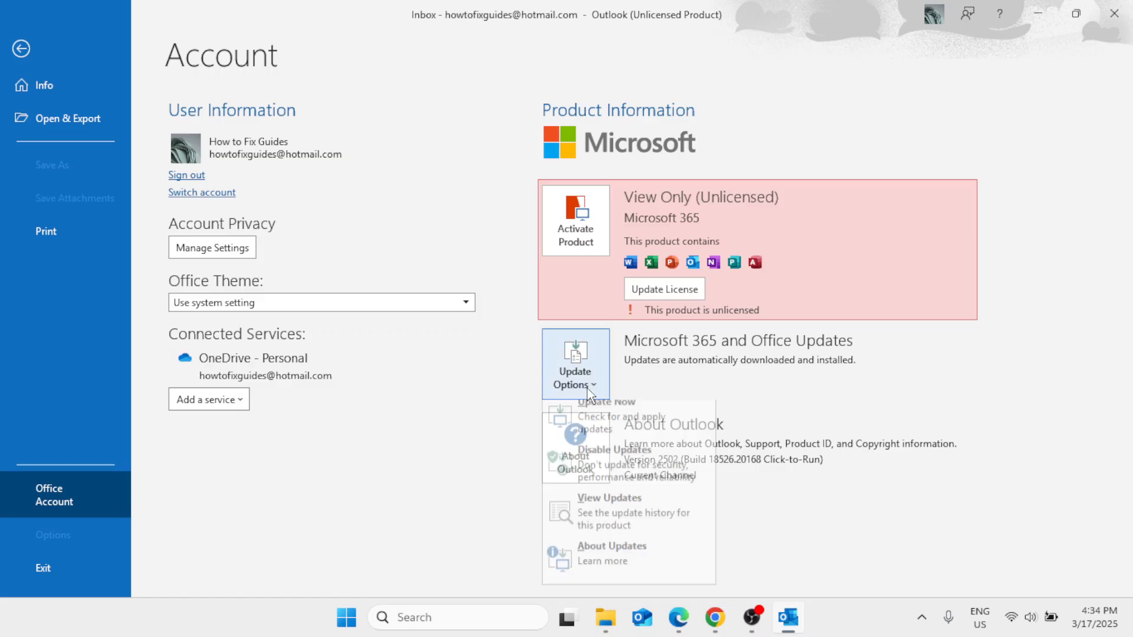
pyautogui.click(593, 435)
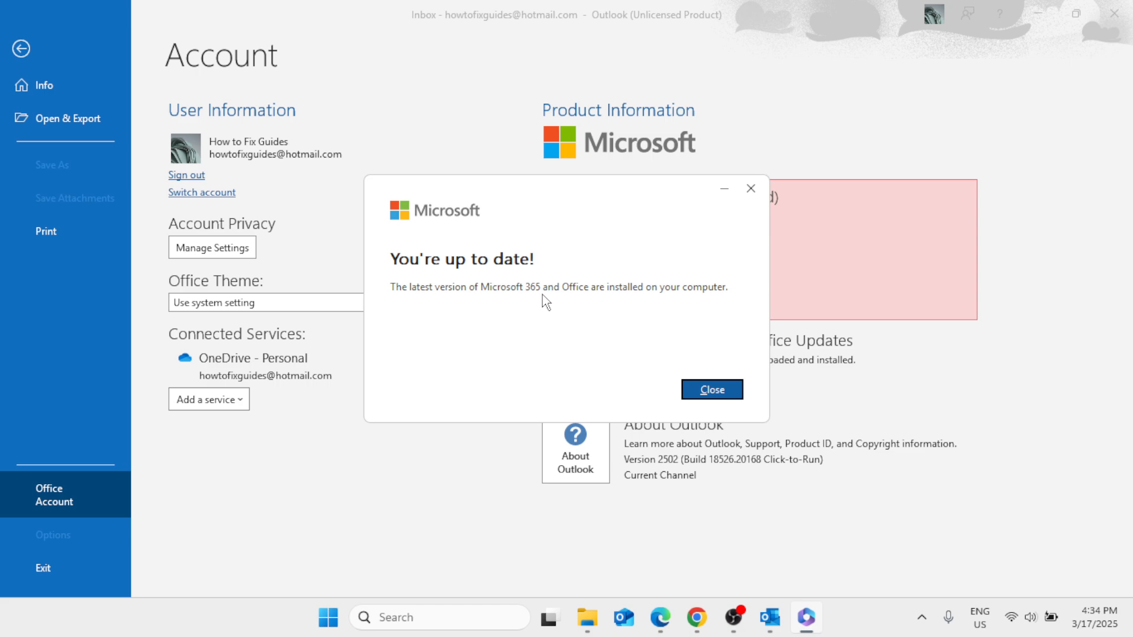
pyautogui.click(727, 388)
pyautogui.click(1114, 13)
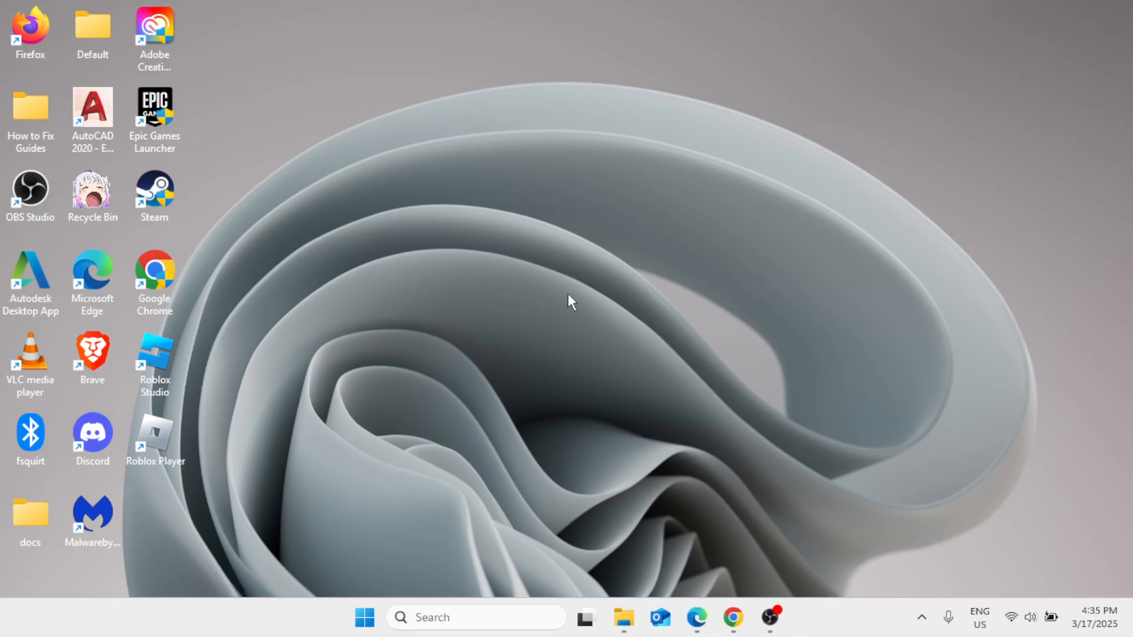
# Search Windows for "firewall" and open Windows Defender Firewall
pyautogui.click(464, 618)
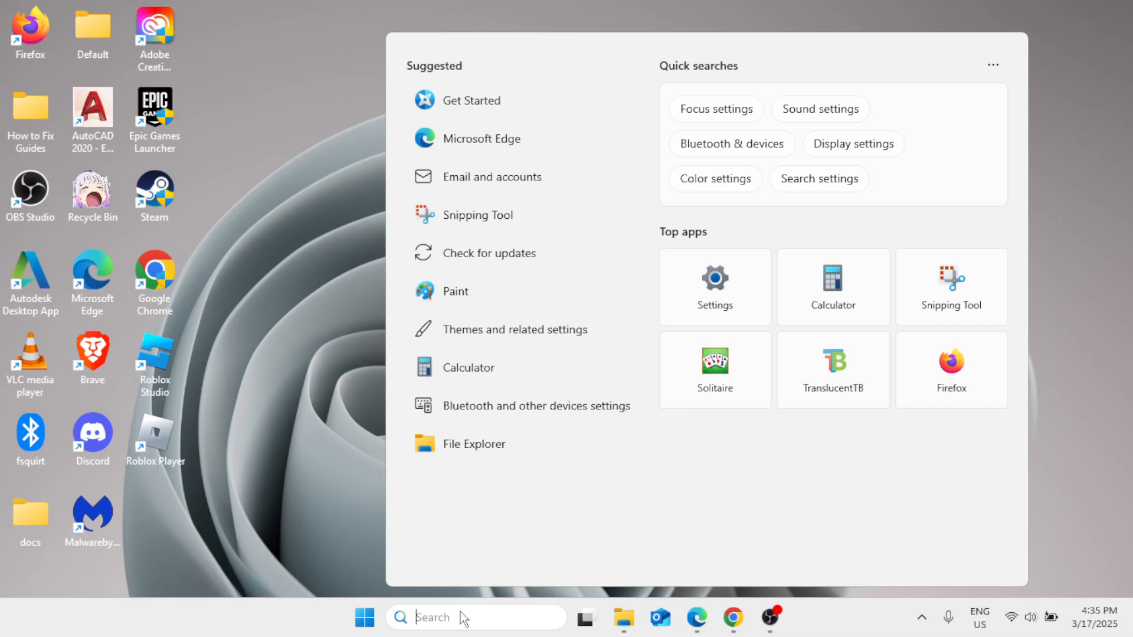
pyautogui.write('fire')
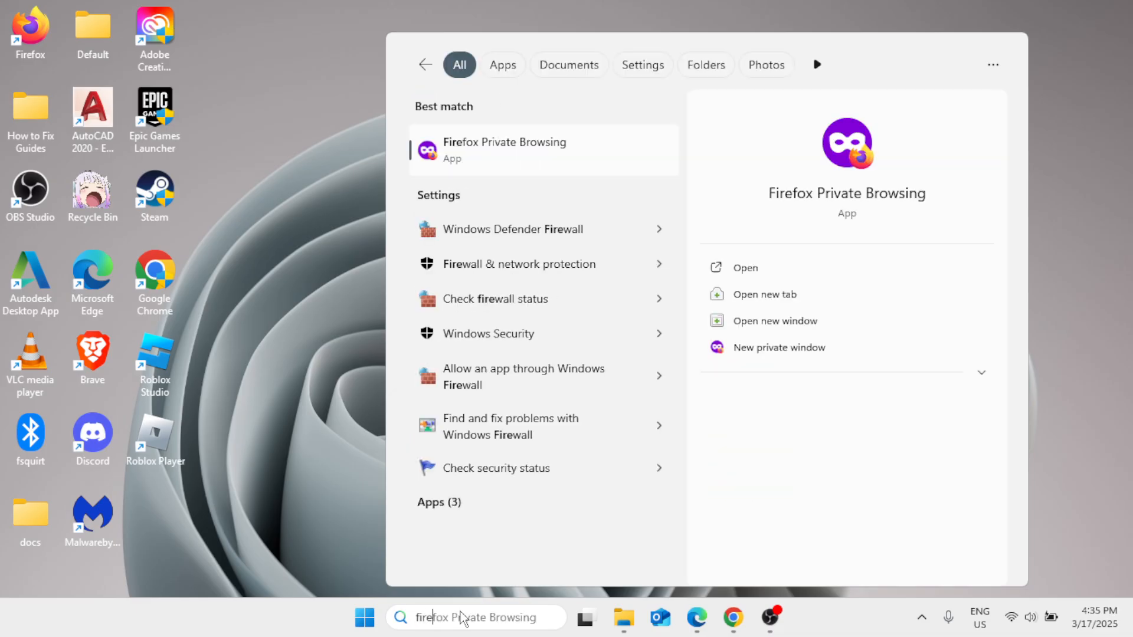
pyautogui.write('wall')
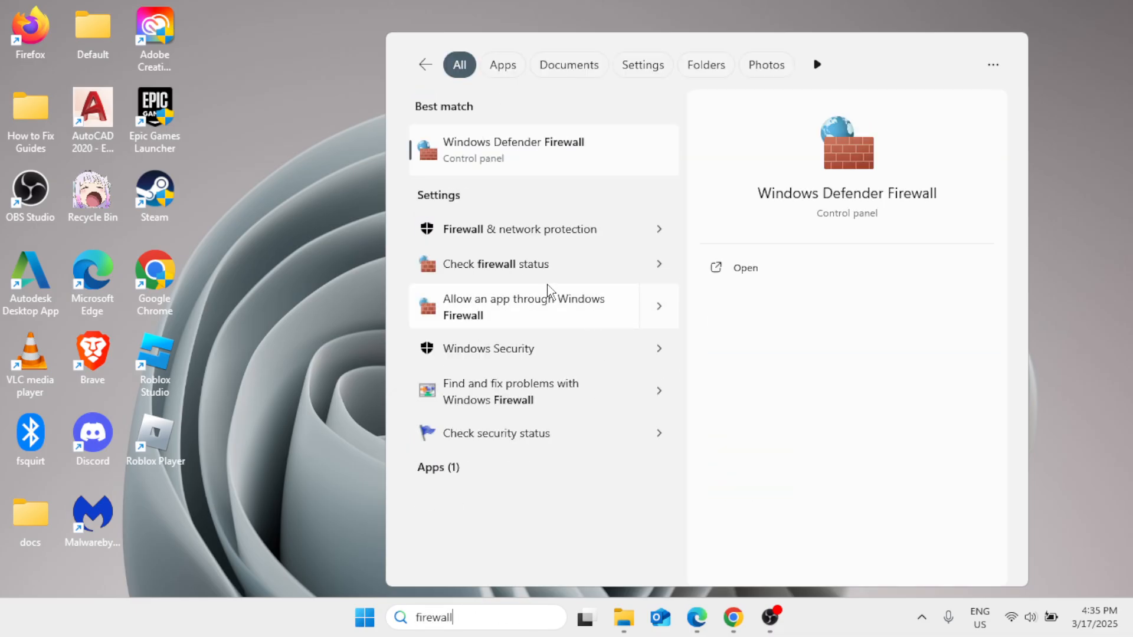
pyautogui.click(549, 149)
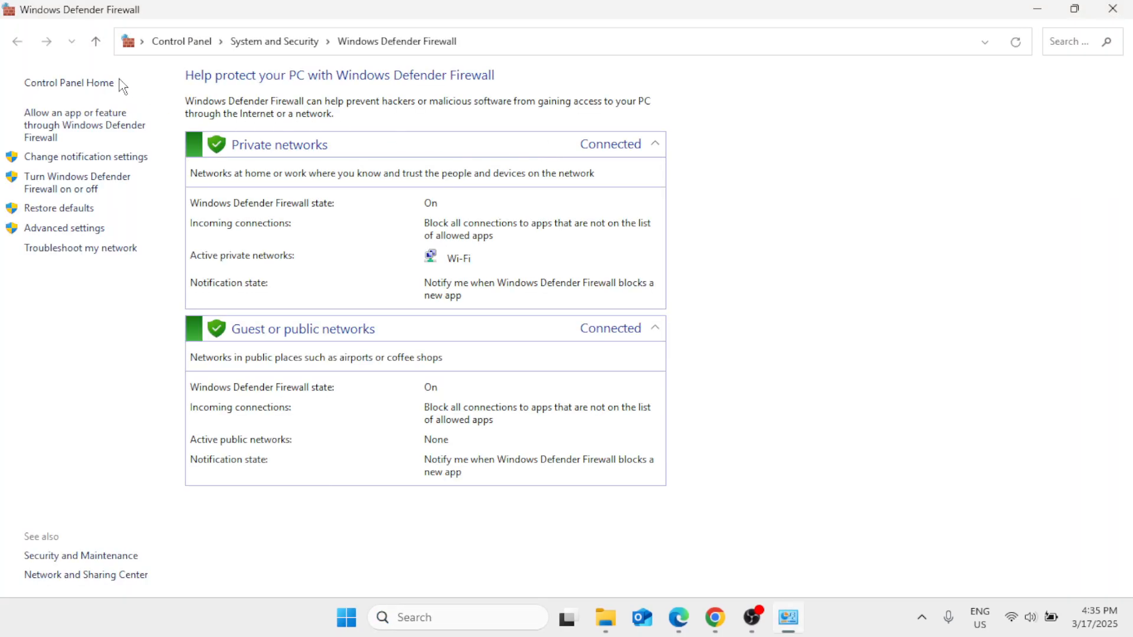
# Enable changes to the firewall's allowed apps list and start browsing for another app to allow
pyautogui.click(107, 128)
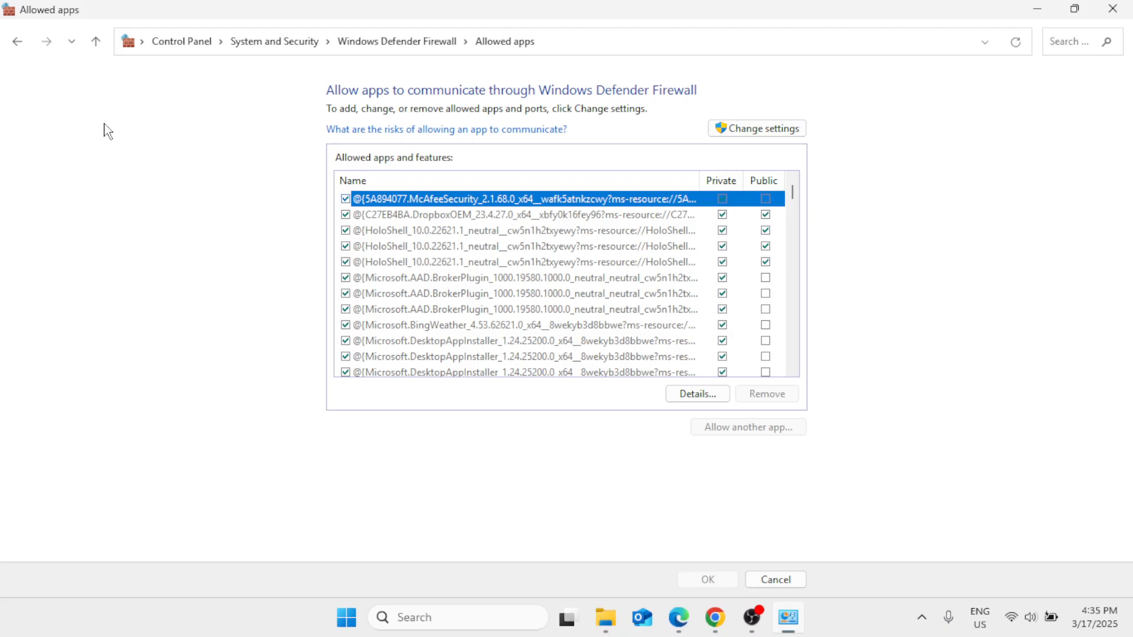
pyautogui.click(757, 131)
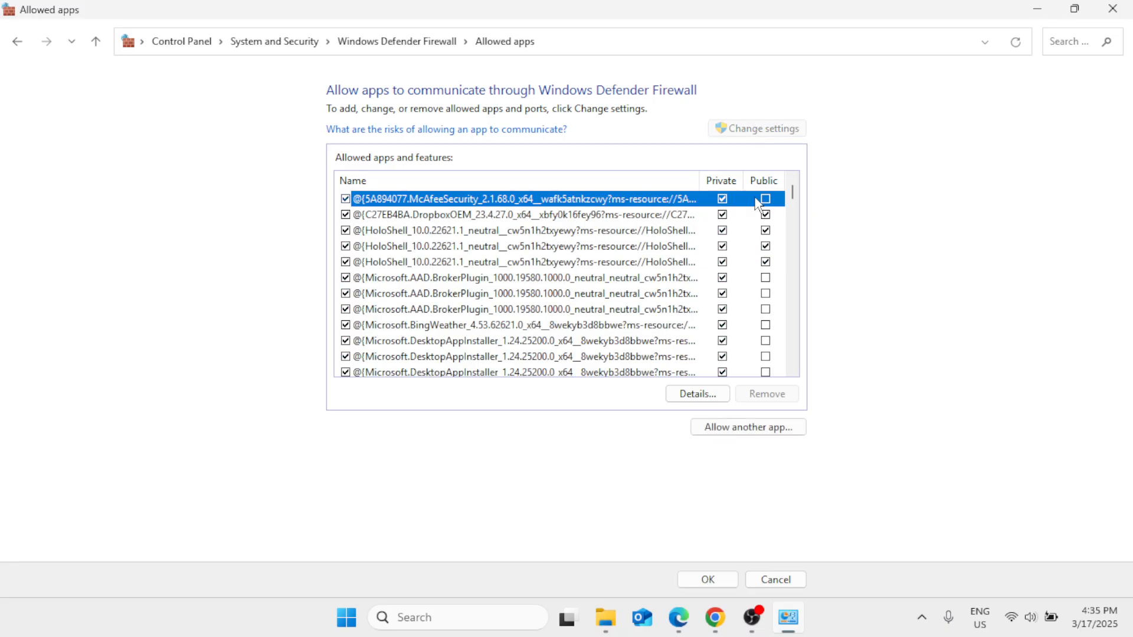
pyautogui.click(753, 429)
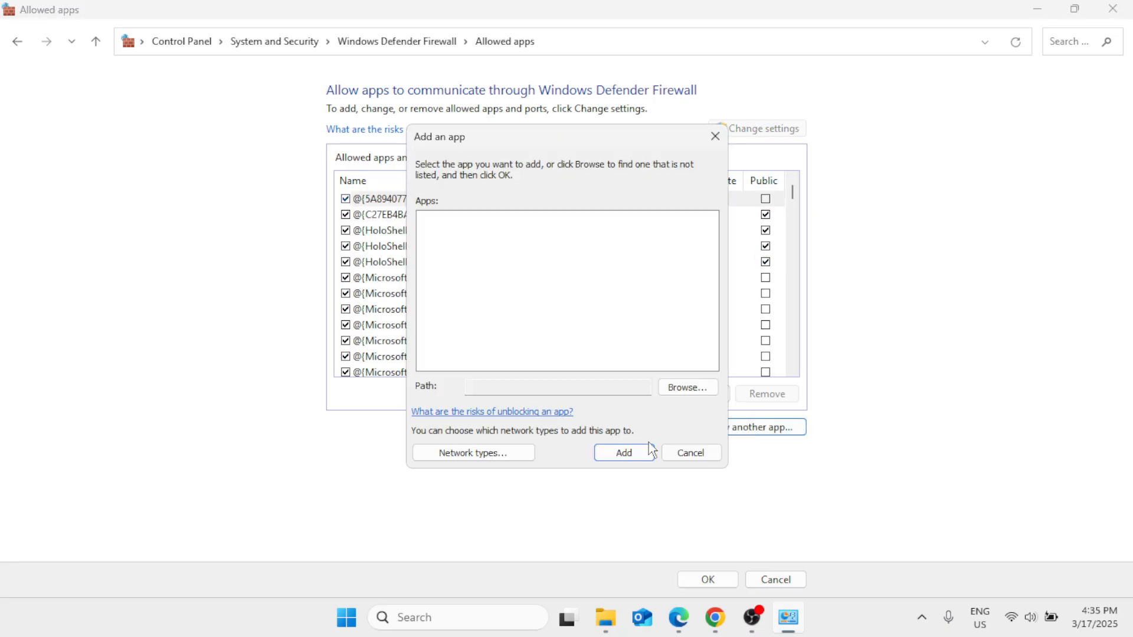
pyautogui.click(697, 394)
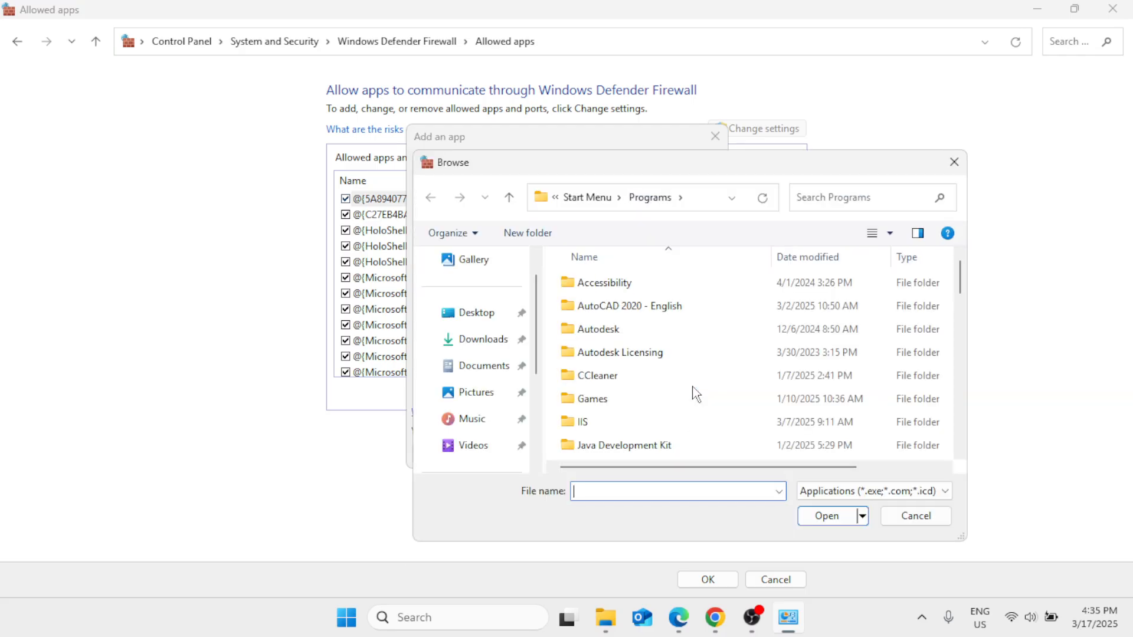
# Find the file location of Outlook (classic) through Windows search, copy its folder path and close that folder window
pyautogui.click(478, 619)
pyautogui.write('o')
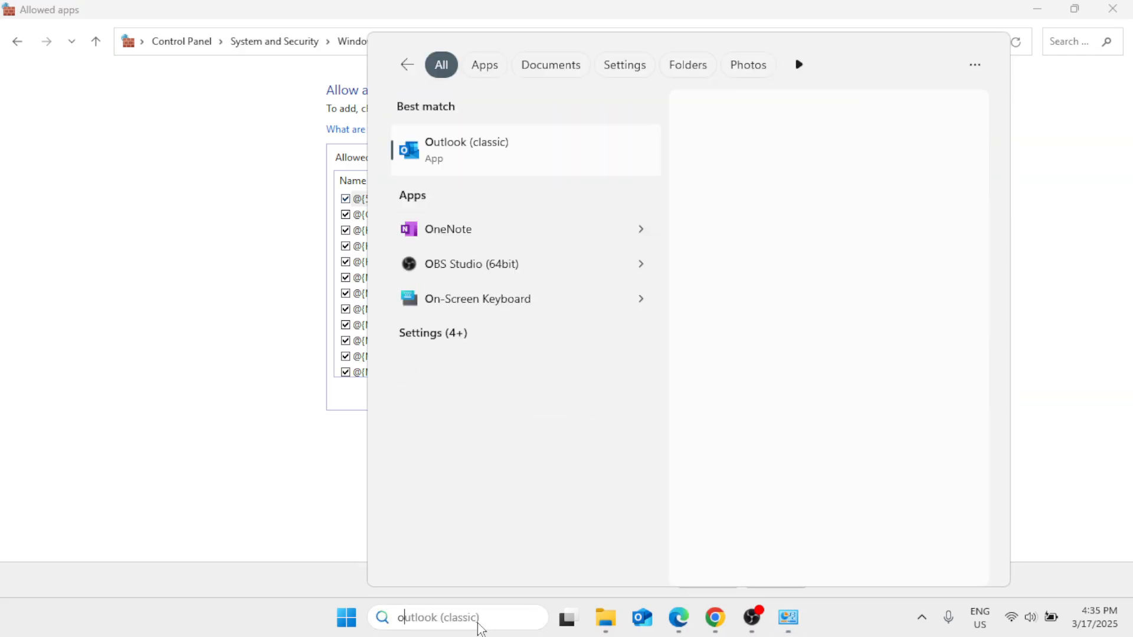
pyautogui.write('utlook')
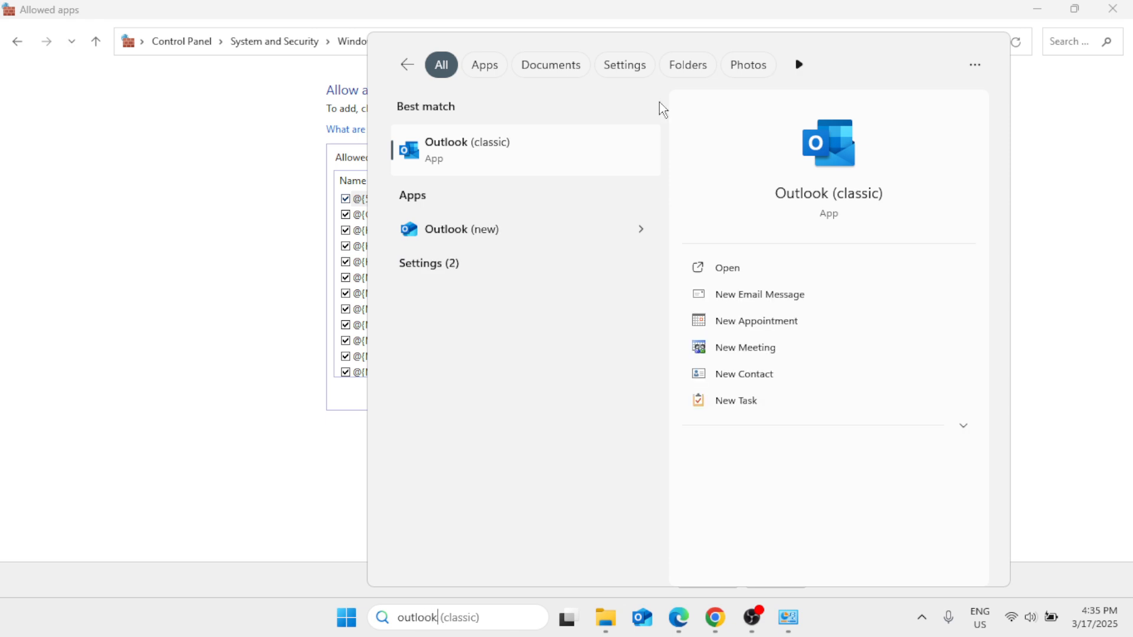
pyautogui.rightClick(529, 145)
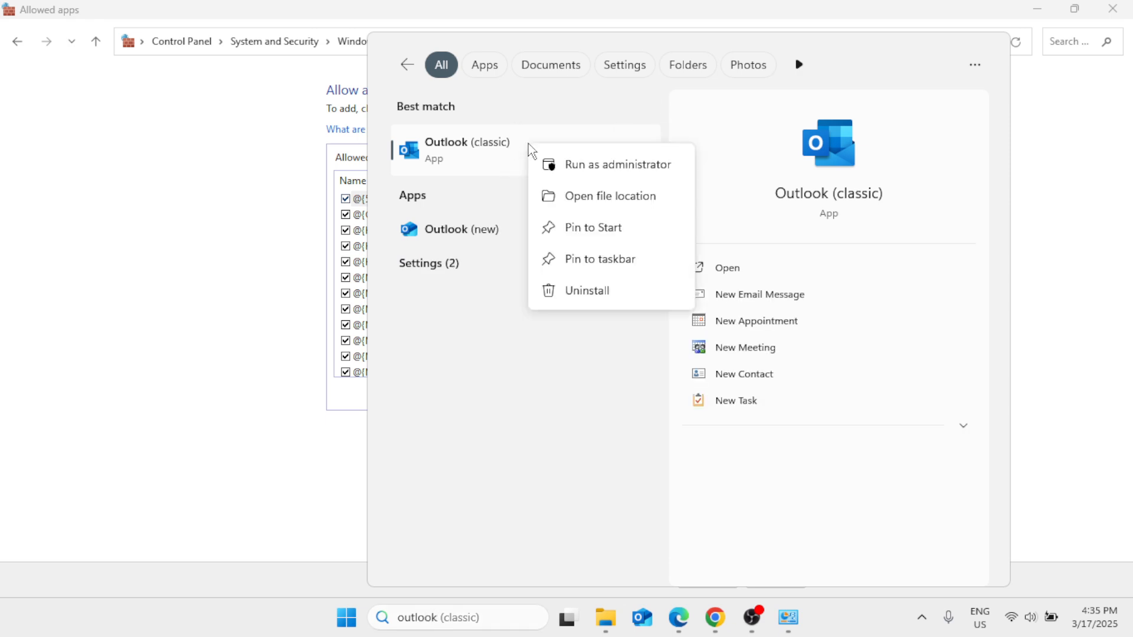
pyautogui.click(594, 196)
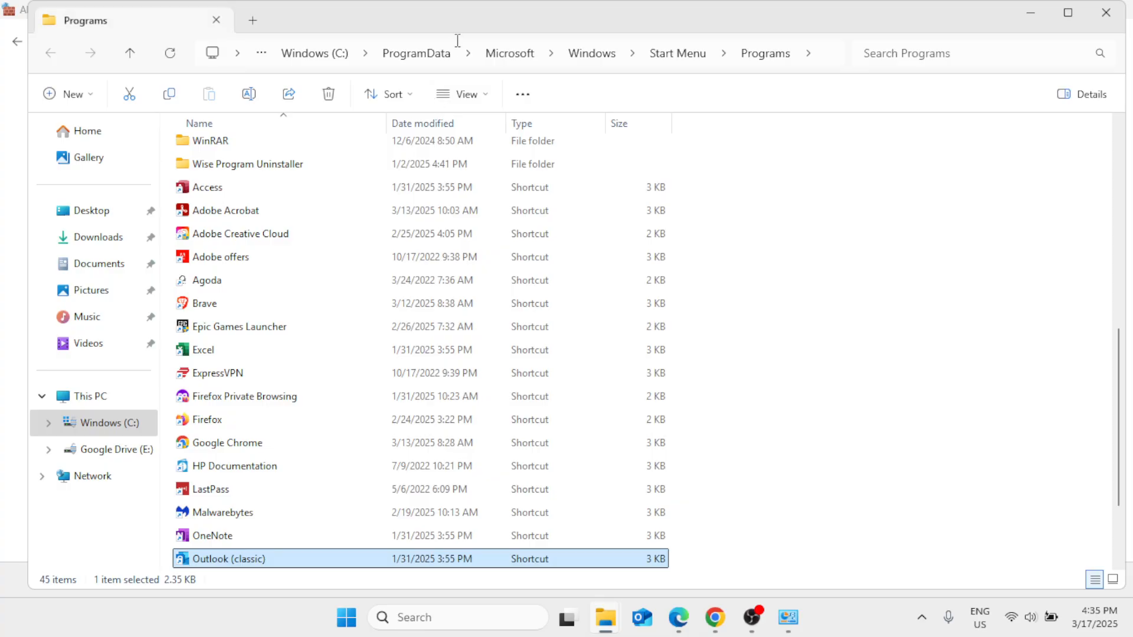
pyautogui.click(457, 41)
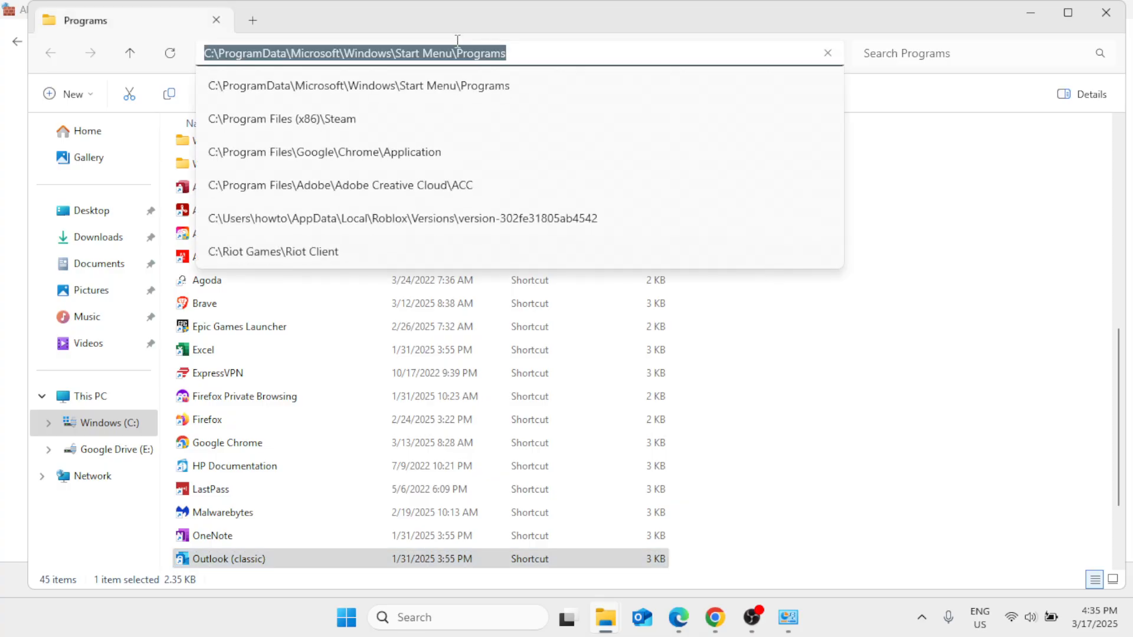
pyautogui.click(1106, 13)
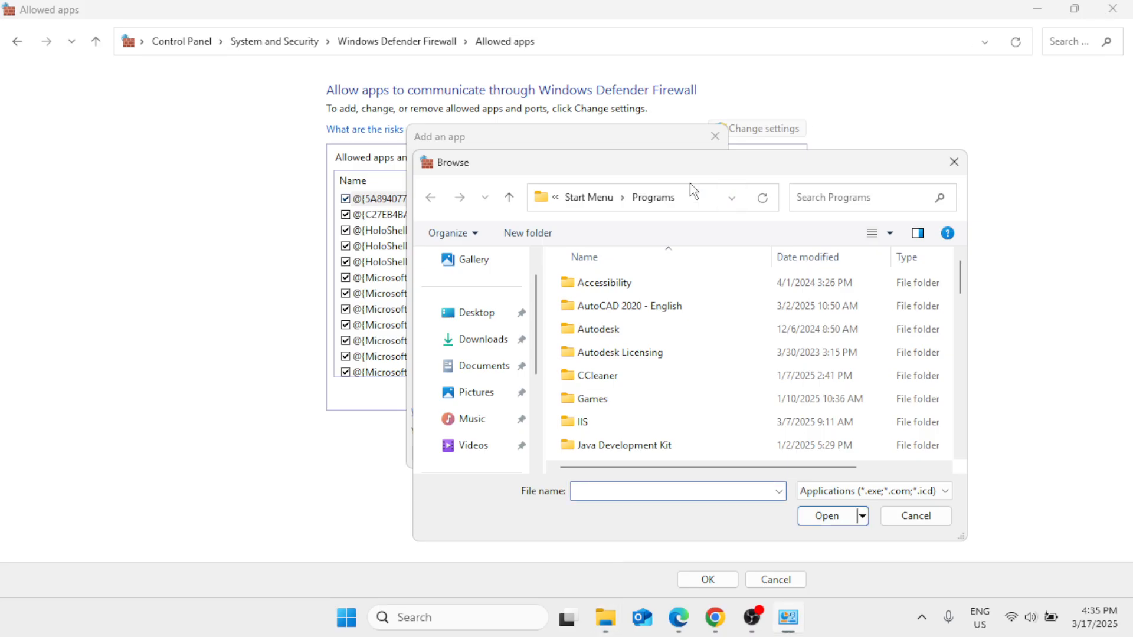
# Point the Browse dialog to the copied folder path C:\ProgramData\Microsoft\Windows\Start Menu\Programs
pyautogui.click(678, 196)
pyautogui.hotkey('ctrl', 'c')
pyautogui.press('BackSpace')
pyautogui.hotkey('ctrl', 'v')
pyautogui.click(763, 197)
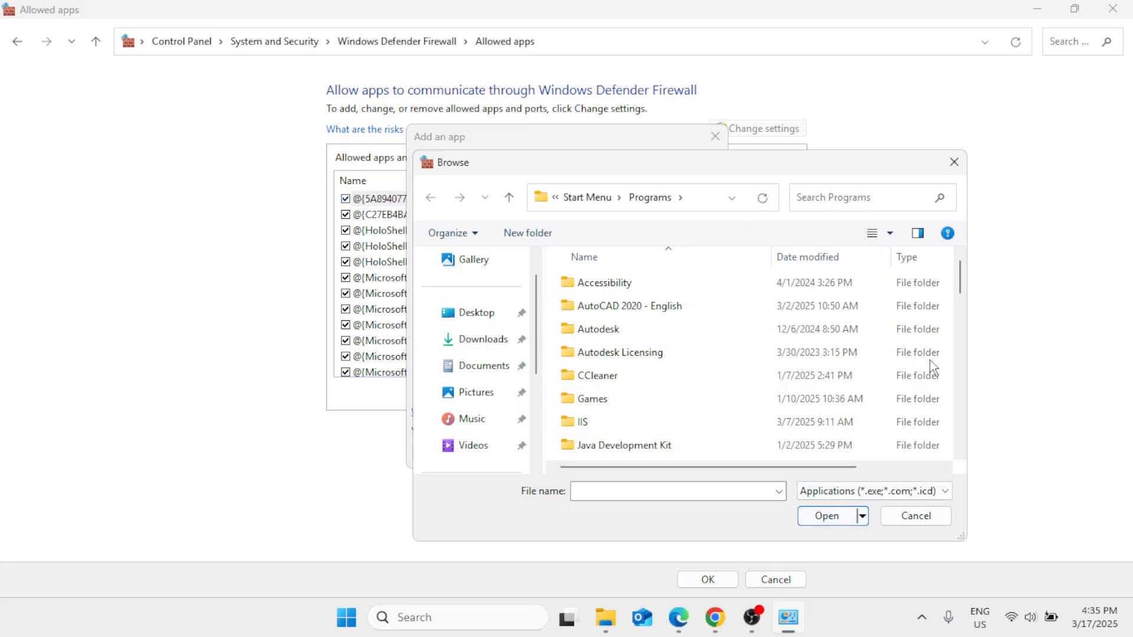
# Choose the Outlook (classic) shortcut and try to add Outlook to the firewall's allowed apps
pyautogui.moveTo(960, 277); pyautogui.dragTo(964, 450)
pyautogui.click(602, 340)
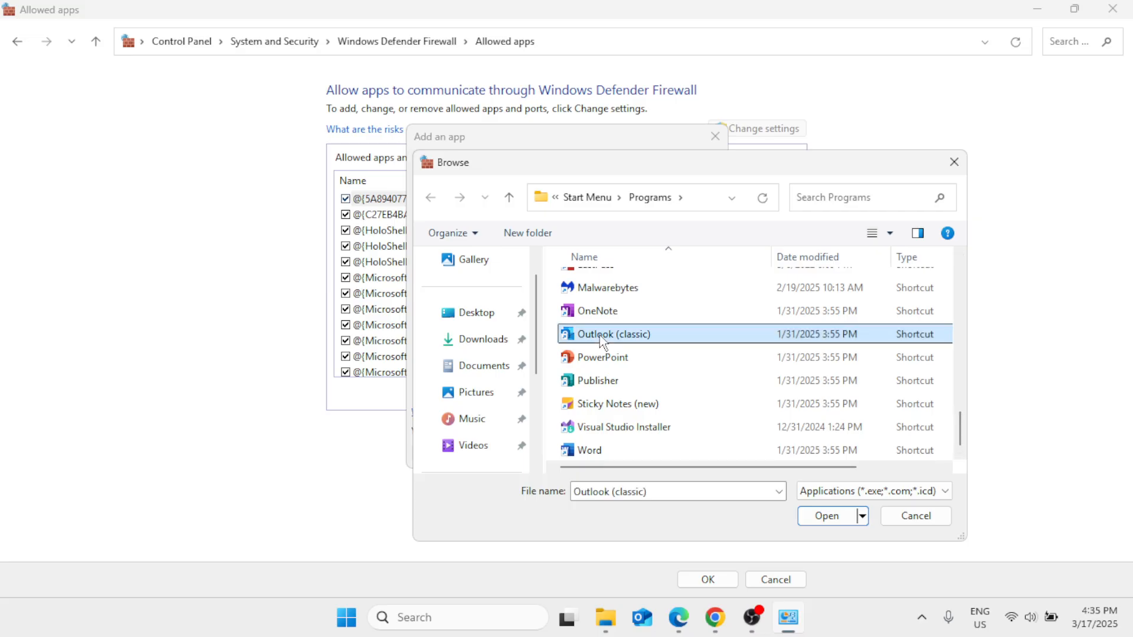
pyautogui.click(826, 516)
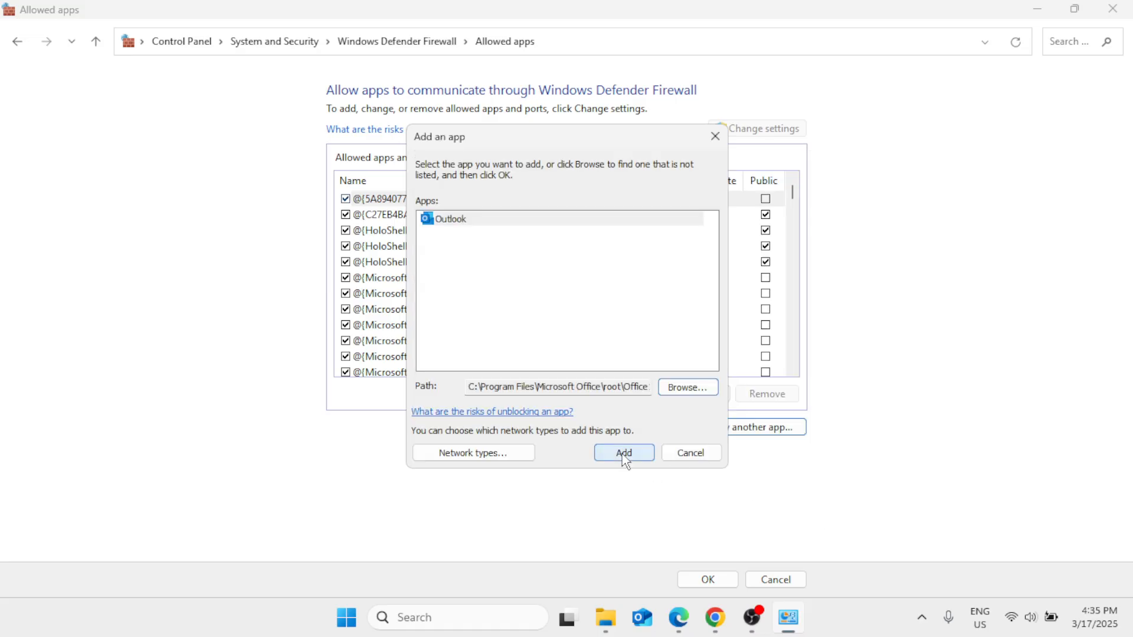
pyautogui.click(624, 453)
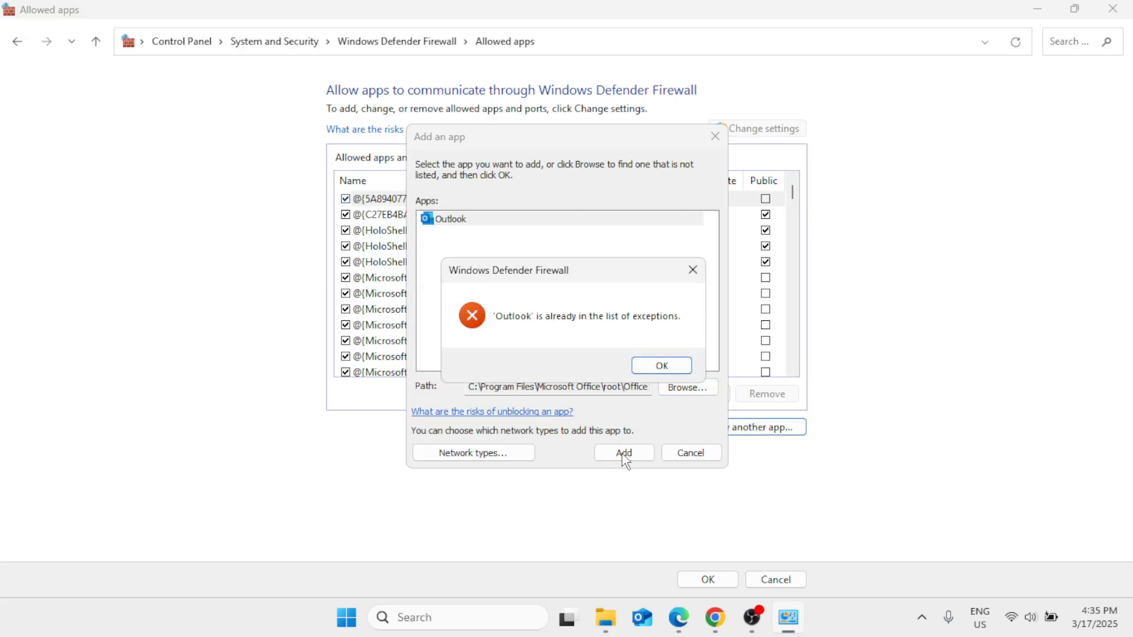
# Leave the Add an app dialog, check Outlook's entry in the allowed apps list, and confirm and close the firewall settings
pyautogui.click(662, 366)
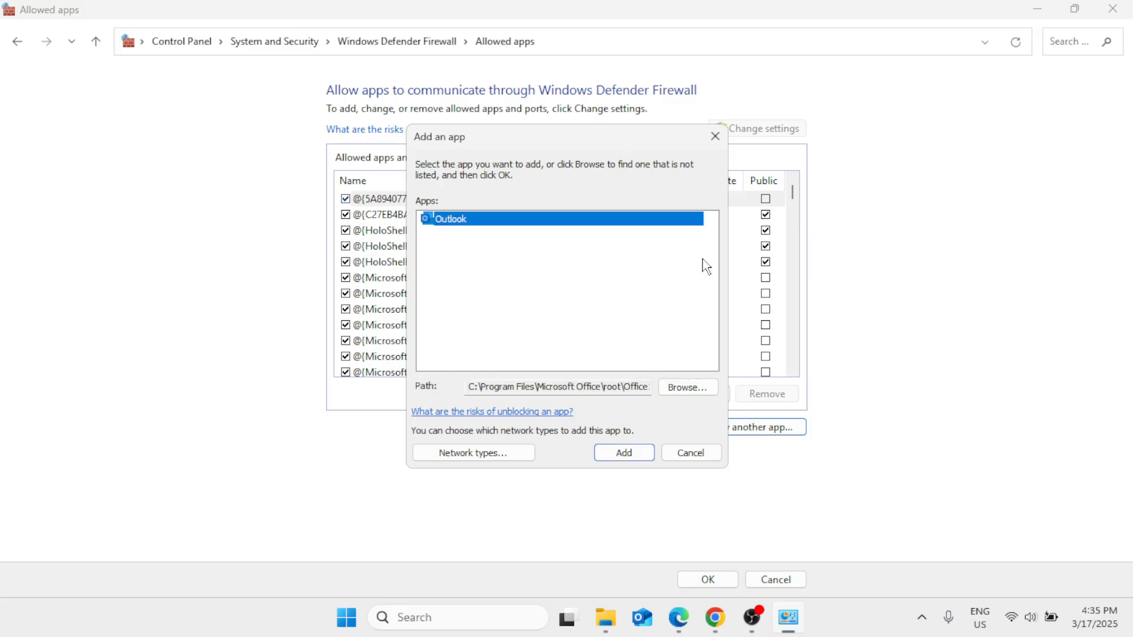
pyautogui.click(715, 136)
pyautogui.moveTo(791, 195); pyautogui.dragTo(800, 305)
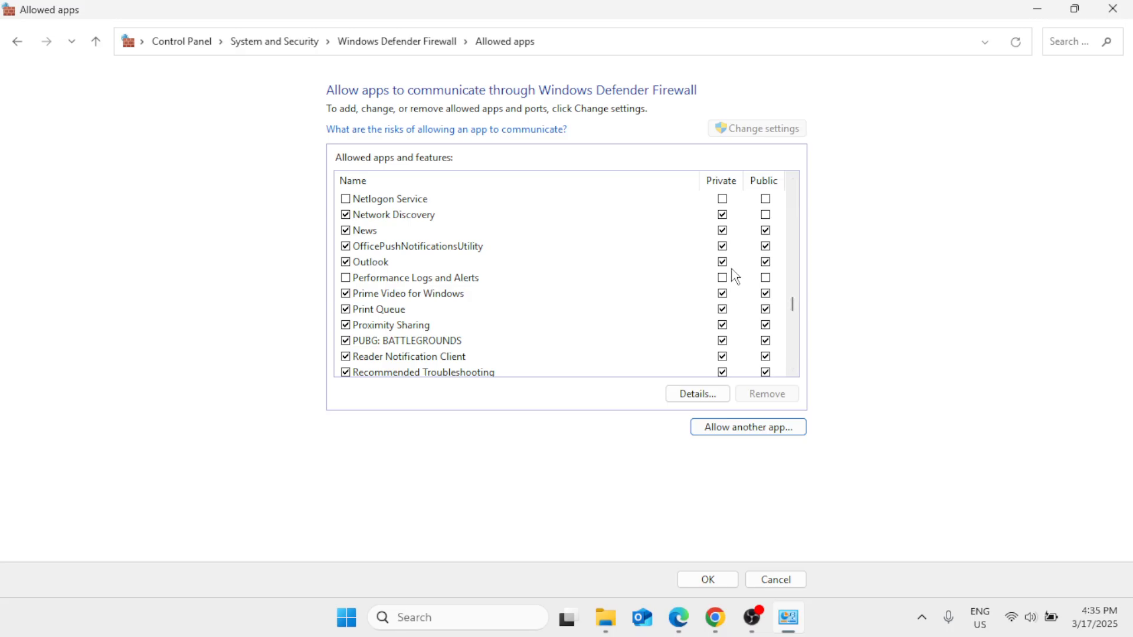
pyautogui.click(706, 583)
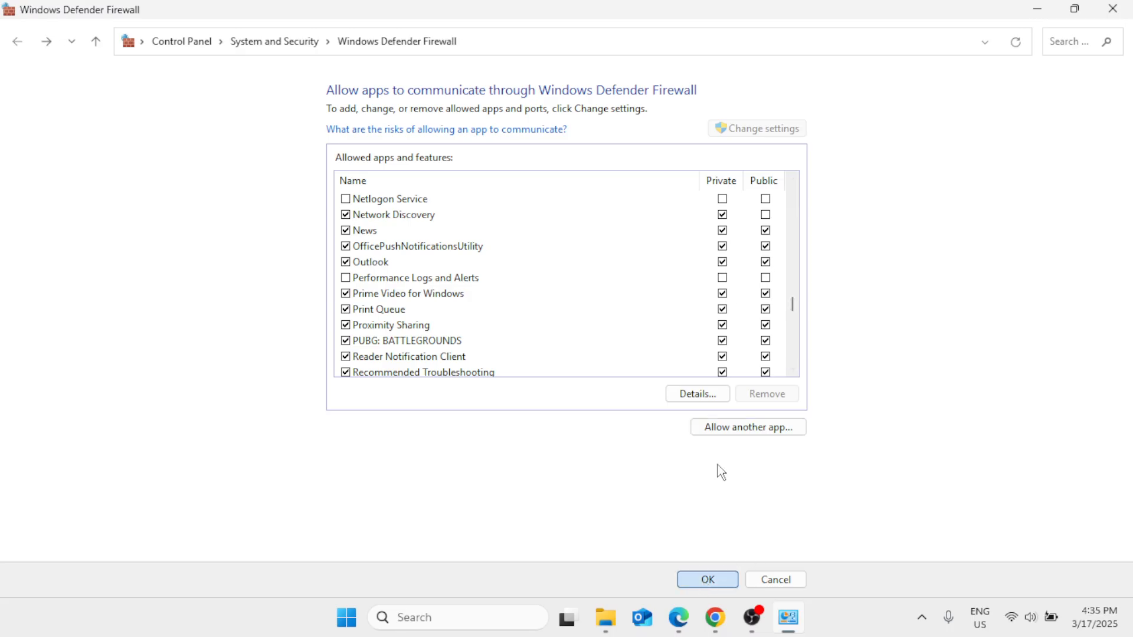
pyautogui.click(1114, 9)
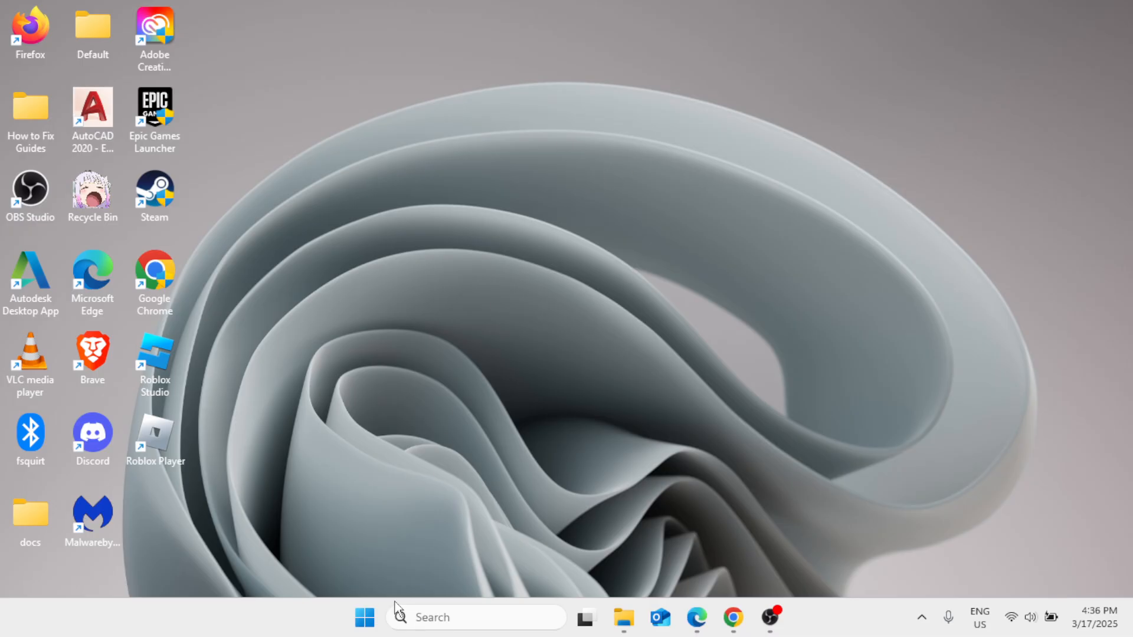
# Open the Installed apps page in Windows Settings
pyautogui.click(366, 617)
pyautogui.click(372, 245)
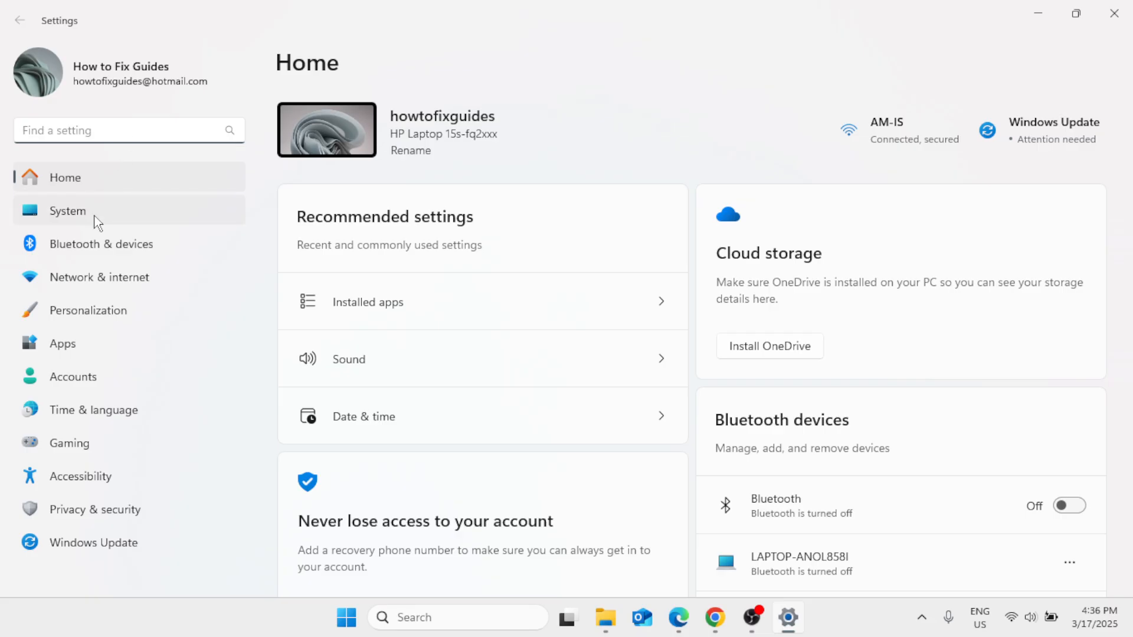
pyautogui.click(104, 342)
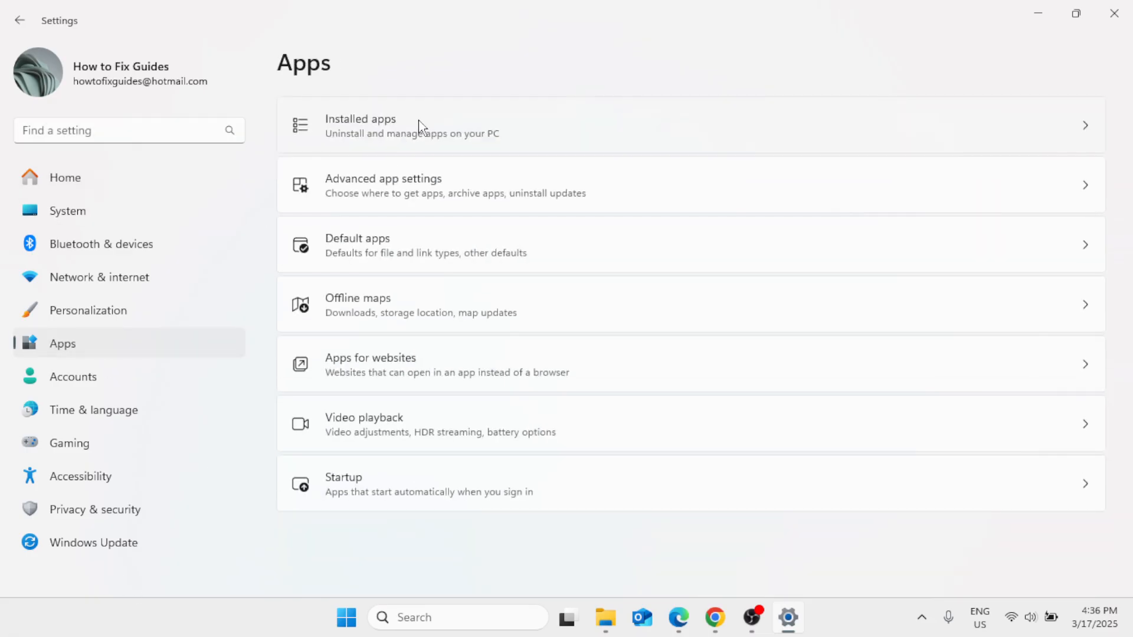
pyautogui.click(418, 126)
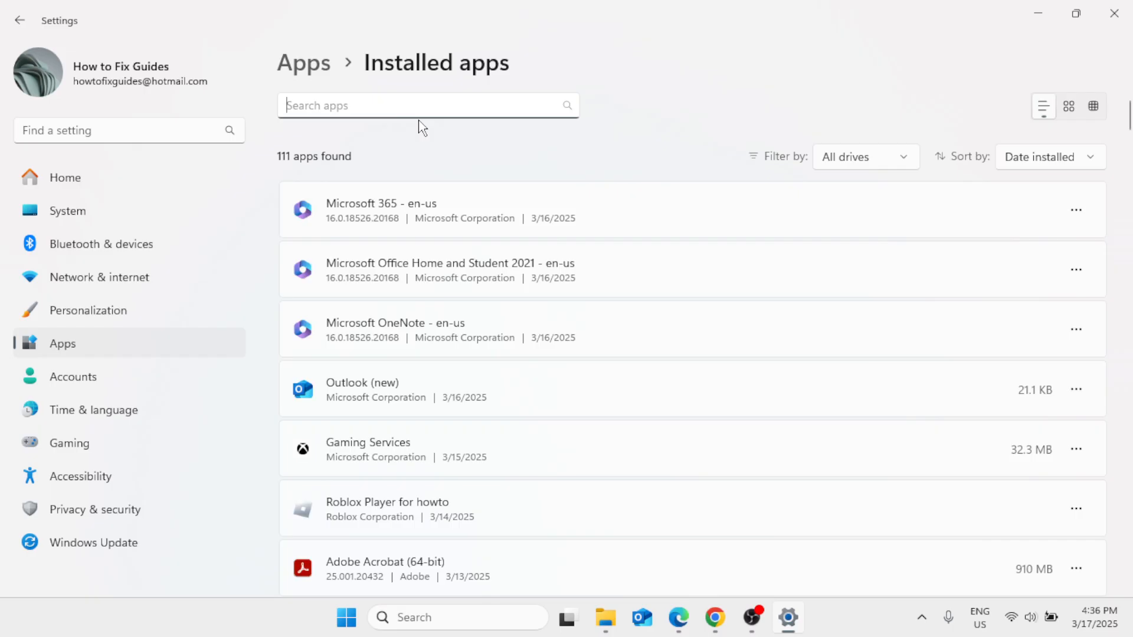
# Find Word through Windows search and start it with a blank document
pyautogui.click(438, 620)
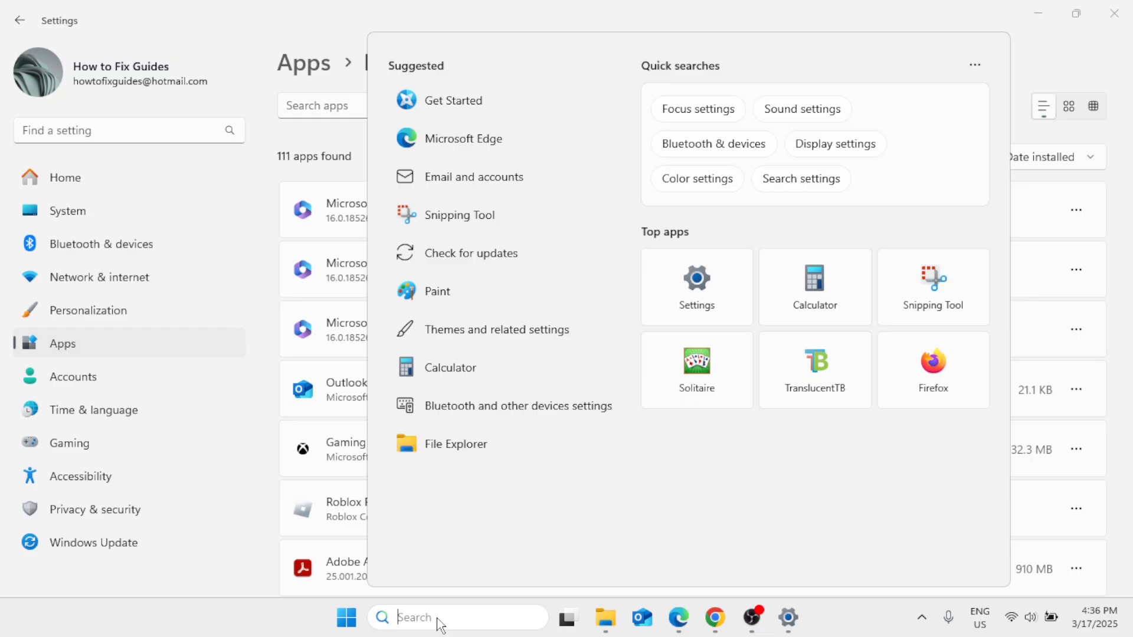
pyautogui.write('word')
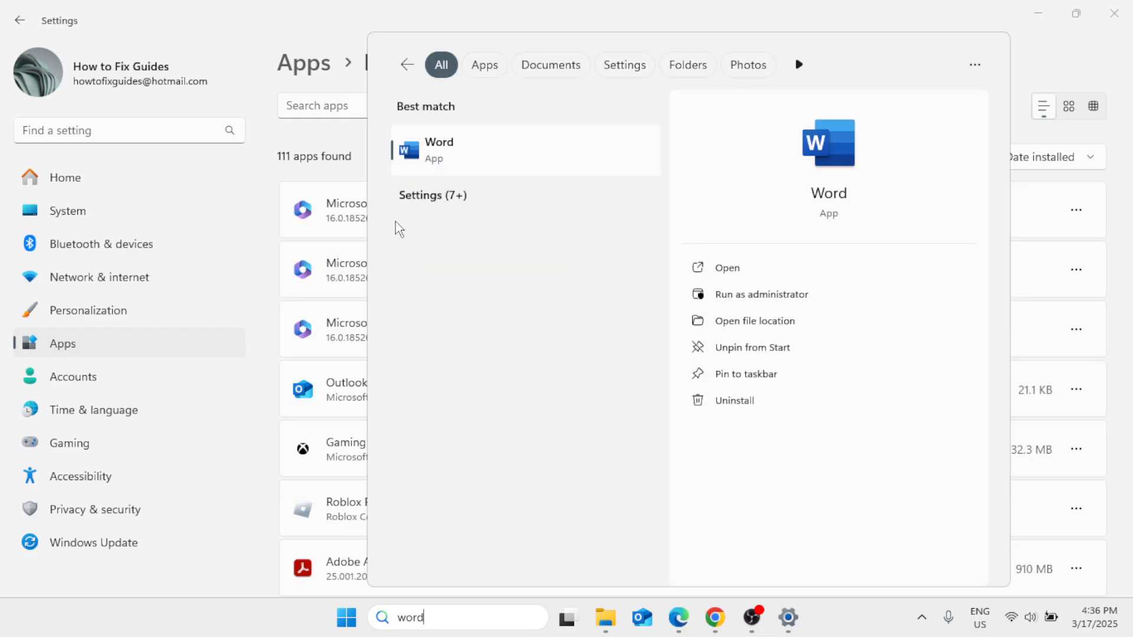
pyautogui.click(495, 140)
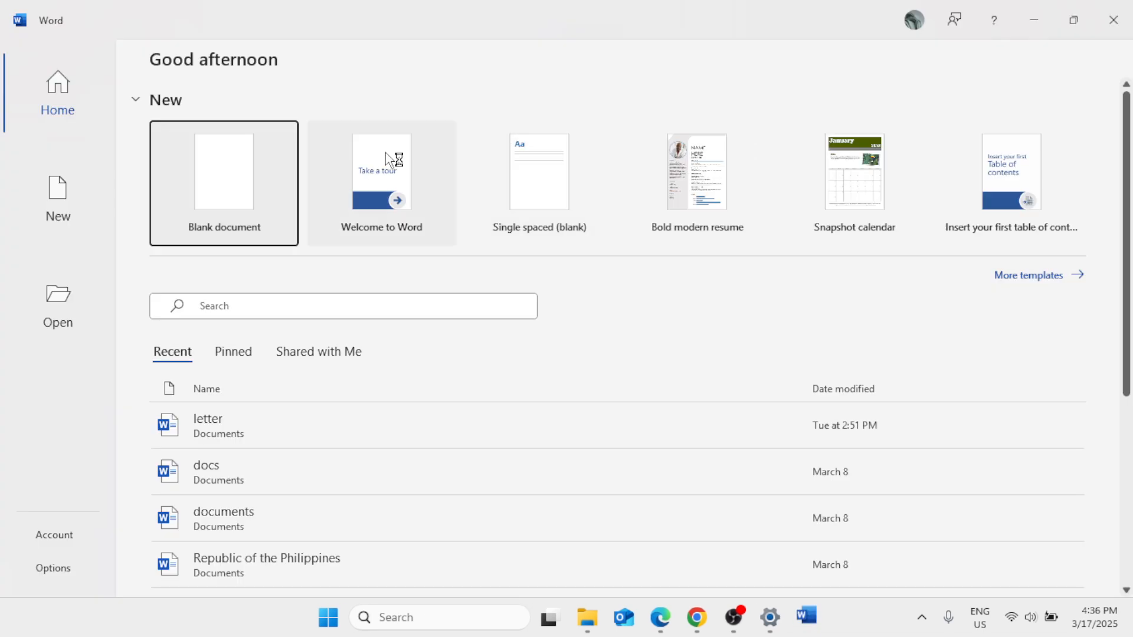
pyautogui.click(197, 180)
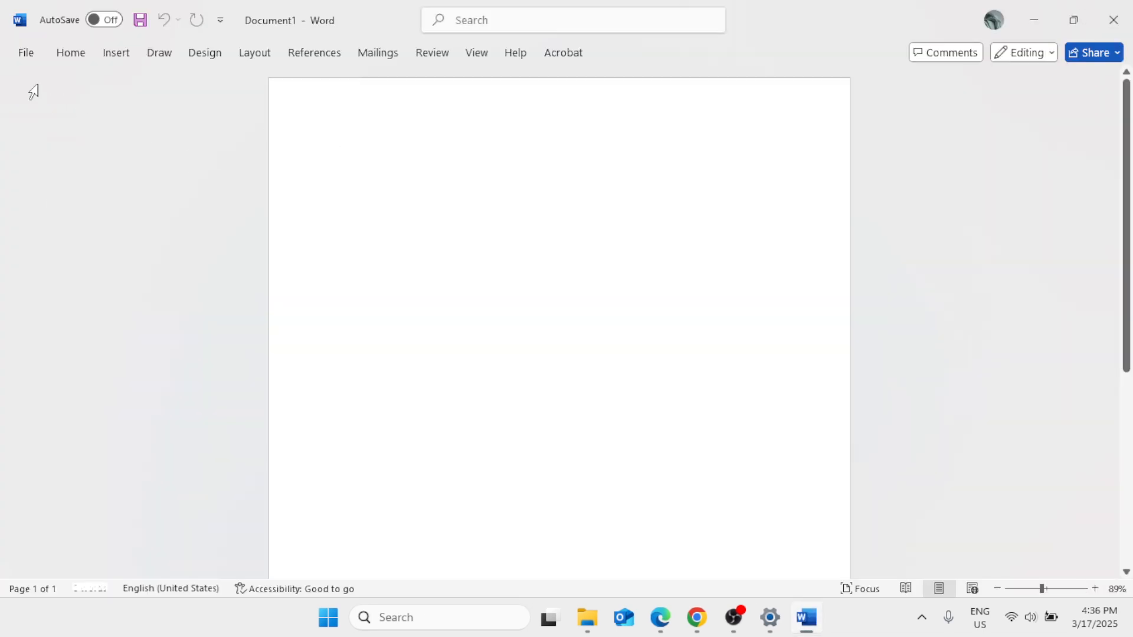
pyautogui.click(33, 57)
pyautogui.click(51, 546)
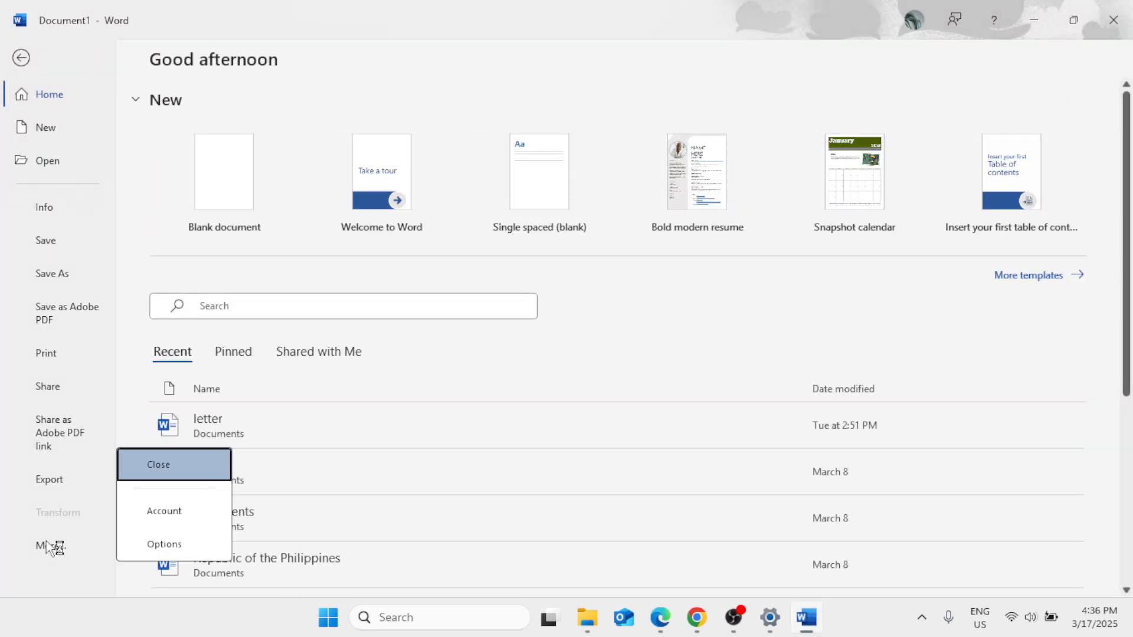
pyautogui.click(149, 526)
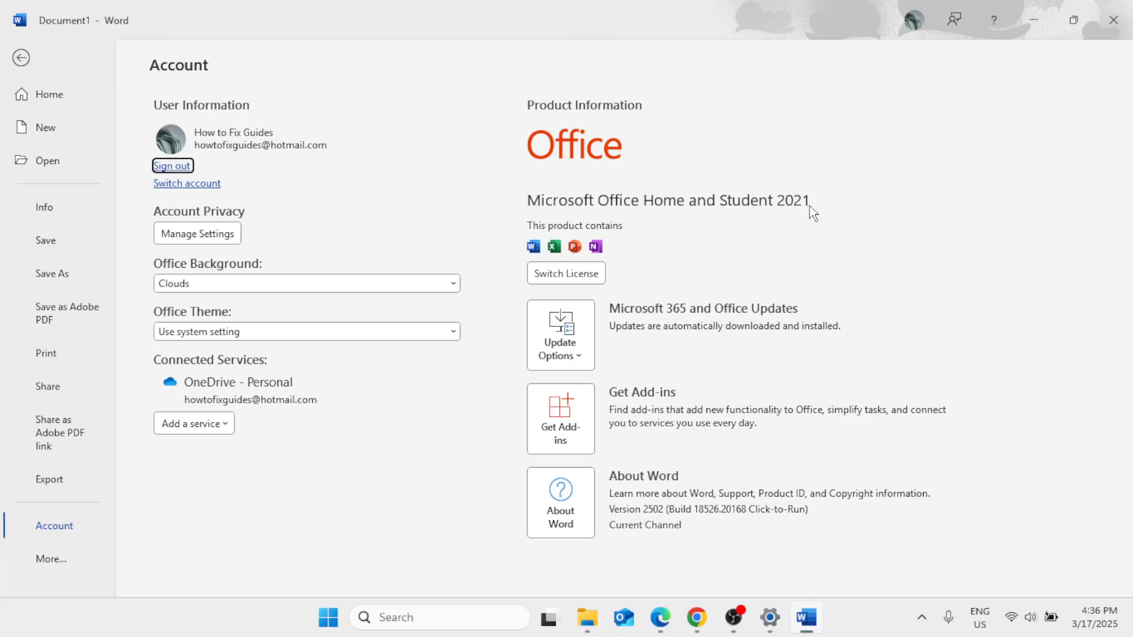
pyautogui.click(564, 356)
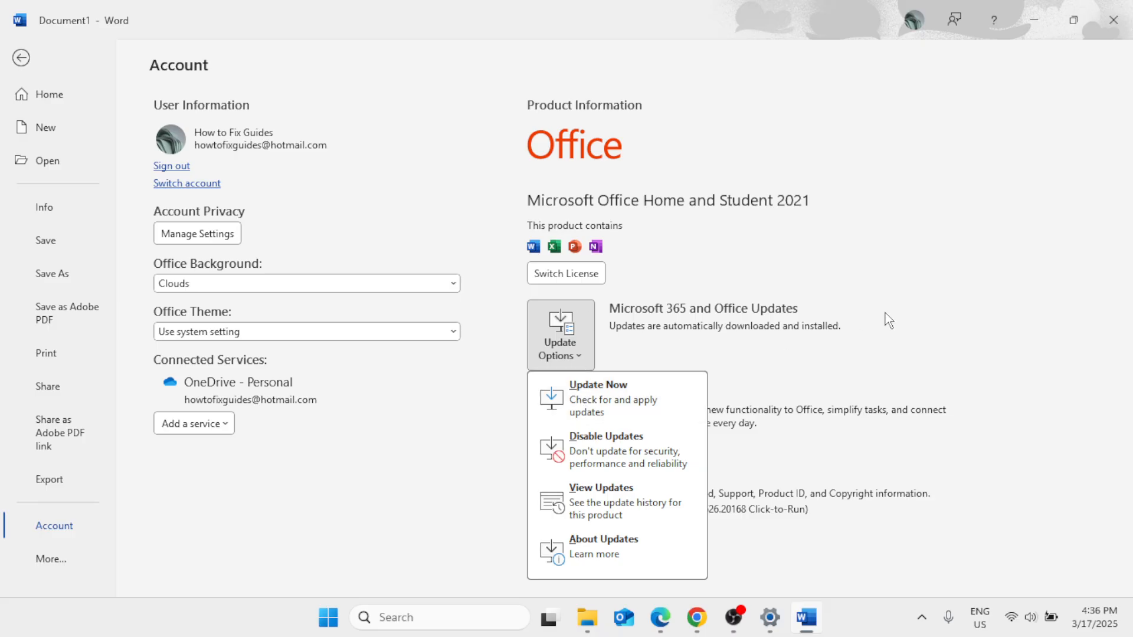
pyautogui.press('Escape')
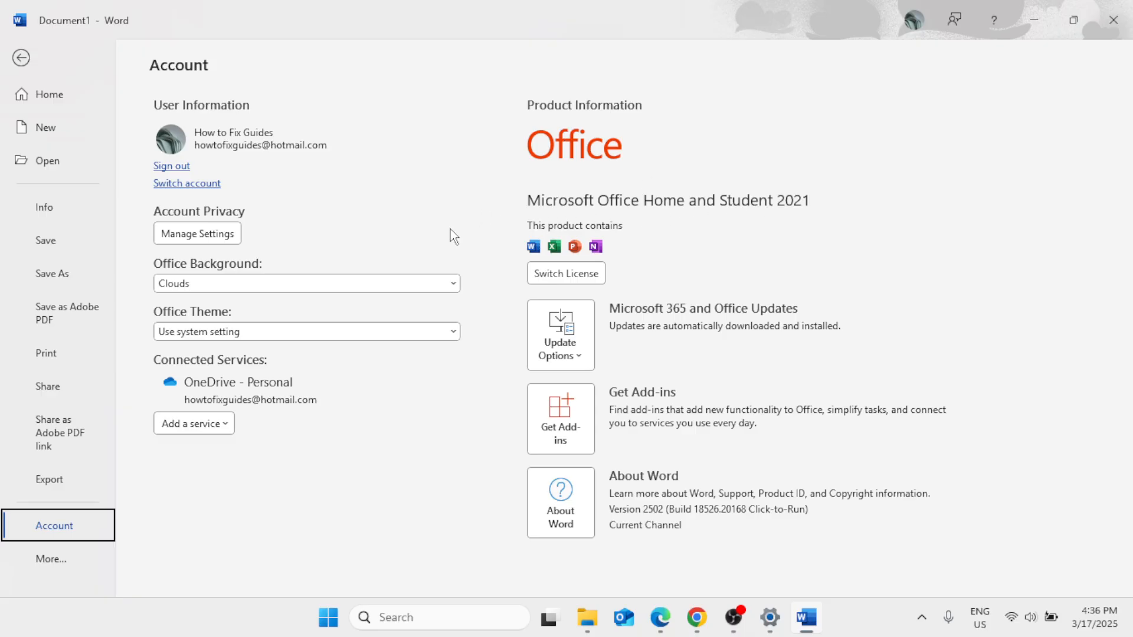
pyautogui.click(1114, 20)
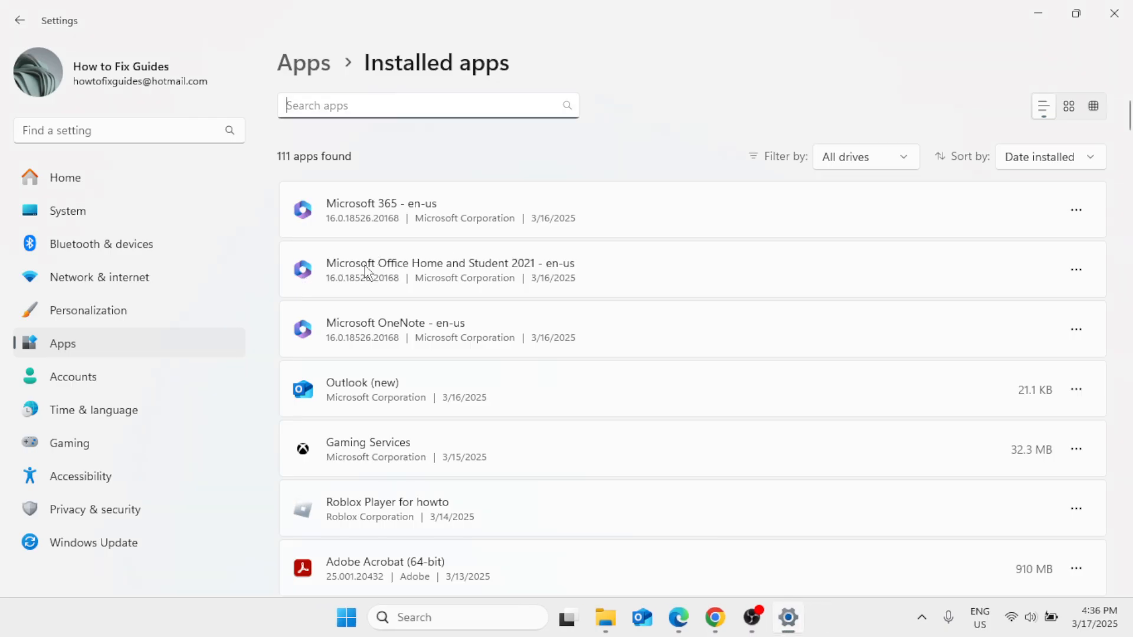
# Go through the Quick Repair setup for Microsoft Office Home and Student 2021 up to its confirmation, and close it without starting the repair
pyautogui.click(1076, 269)
pyautogui.click(924, 311)
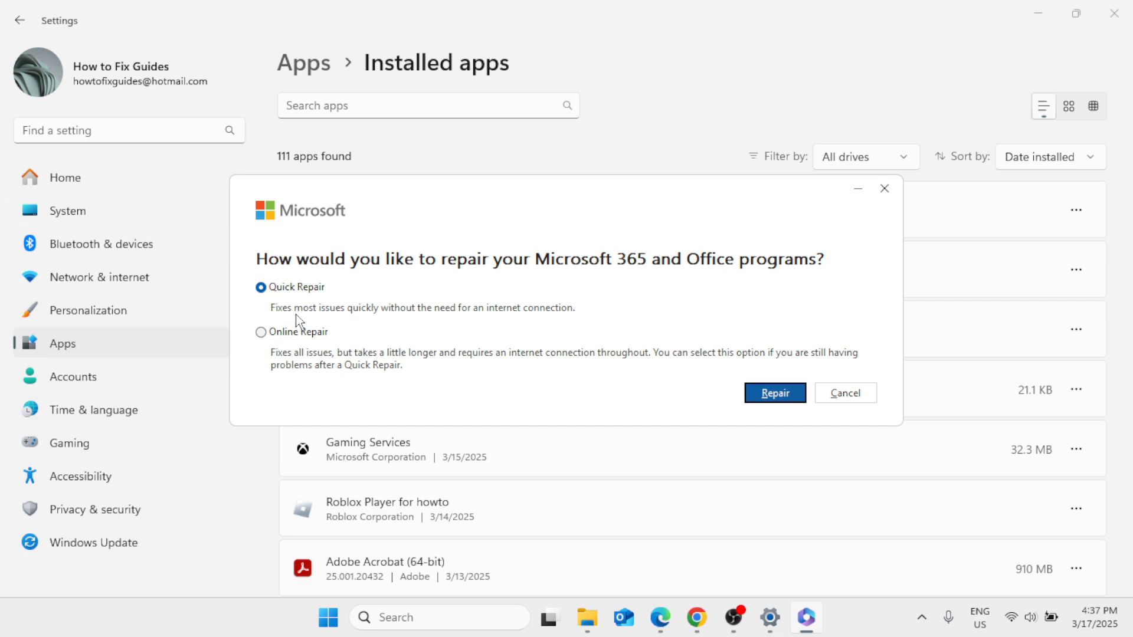
pyautogui.click(762, 398)
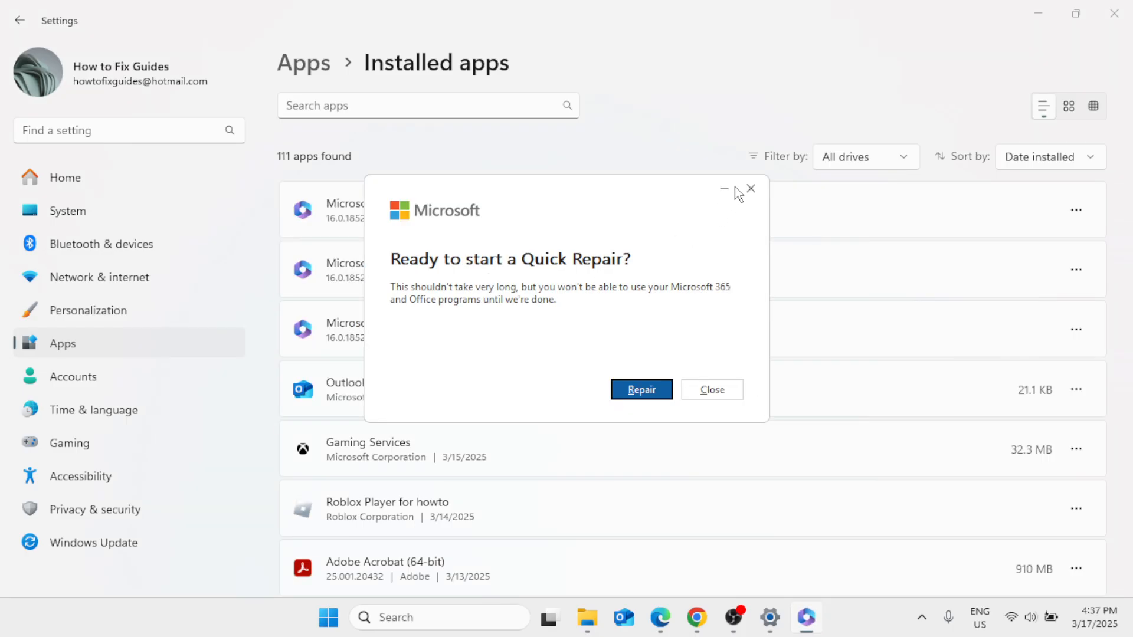
pyautogui.click(751, 188)
# Show the Windows options for shutting down or restarting the computer and dismiss them
pyautogui.rightClick(348, 620)
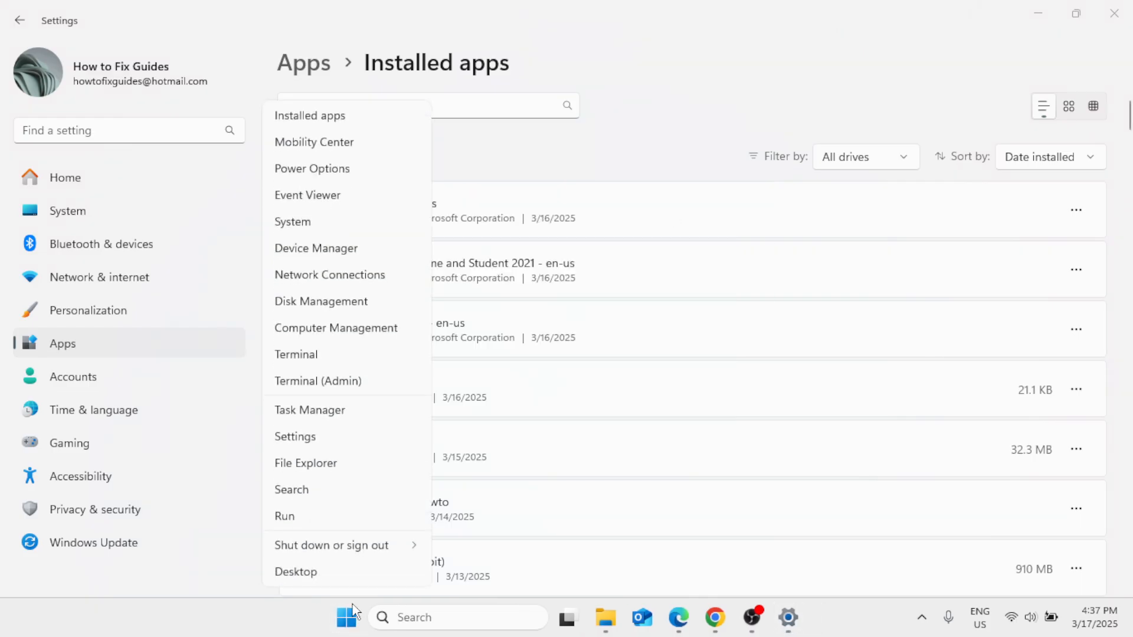
pyautogui.moveTo(354, 547)
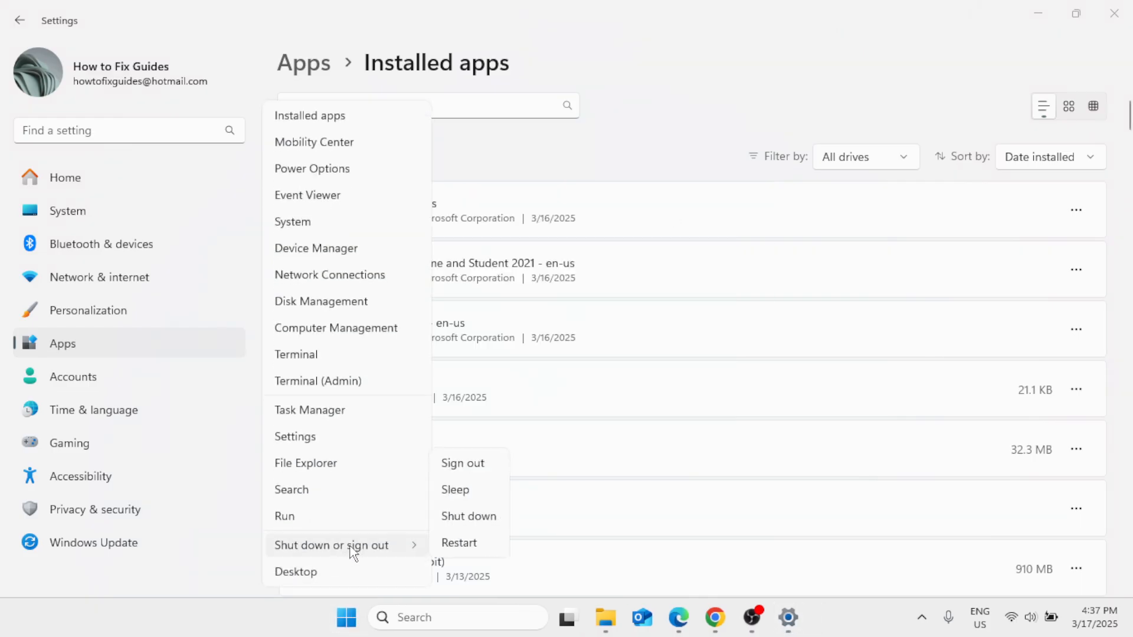
pyautogui.click(650, 8)
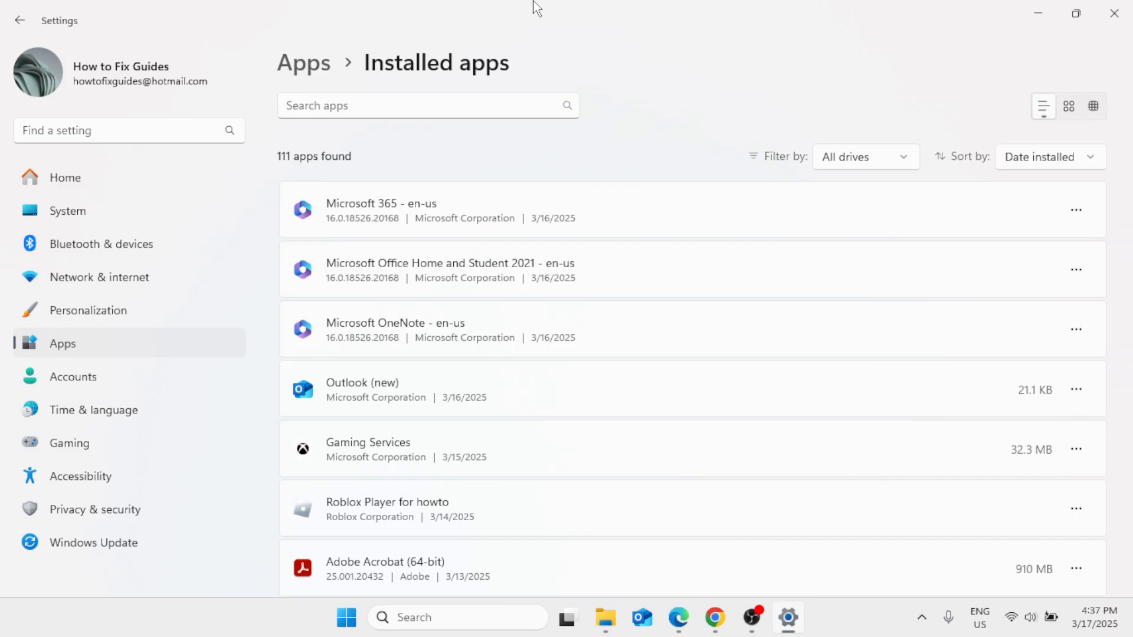
# Go through the Online Repair setup for Microsoft Office Home and Student 2021 up to its confirmation, and close it and Settings without repairing
pyautogui.click(51, 344)
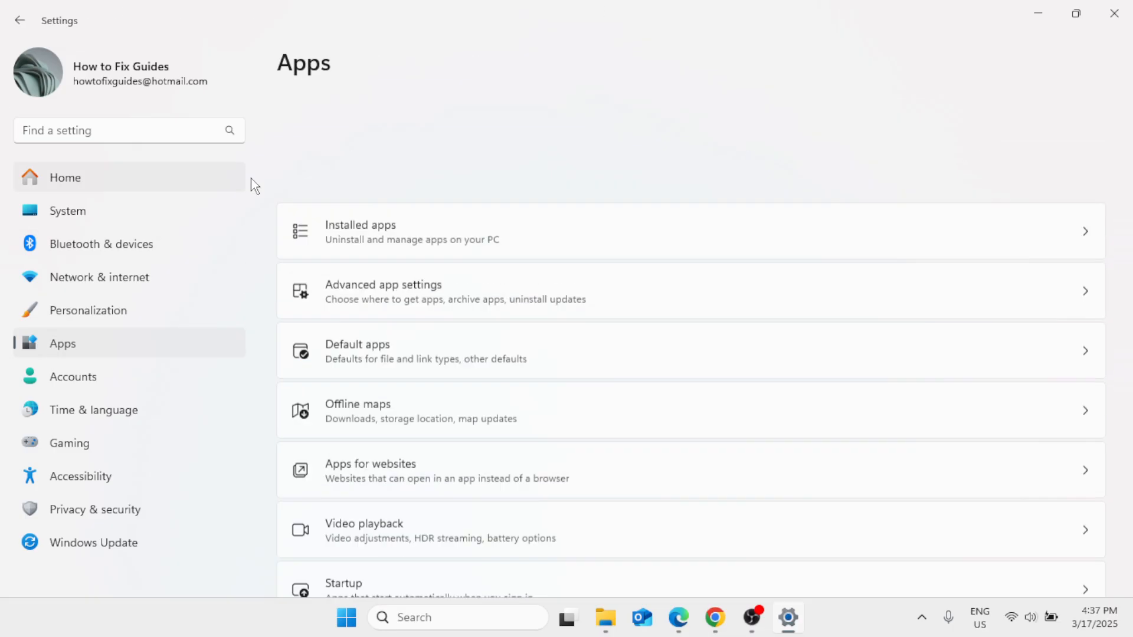
pyautogui.click(358, 131)
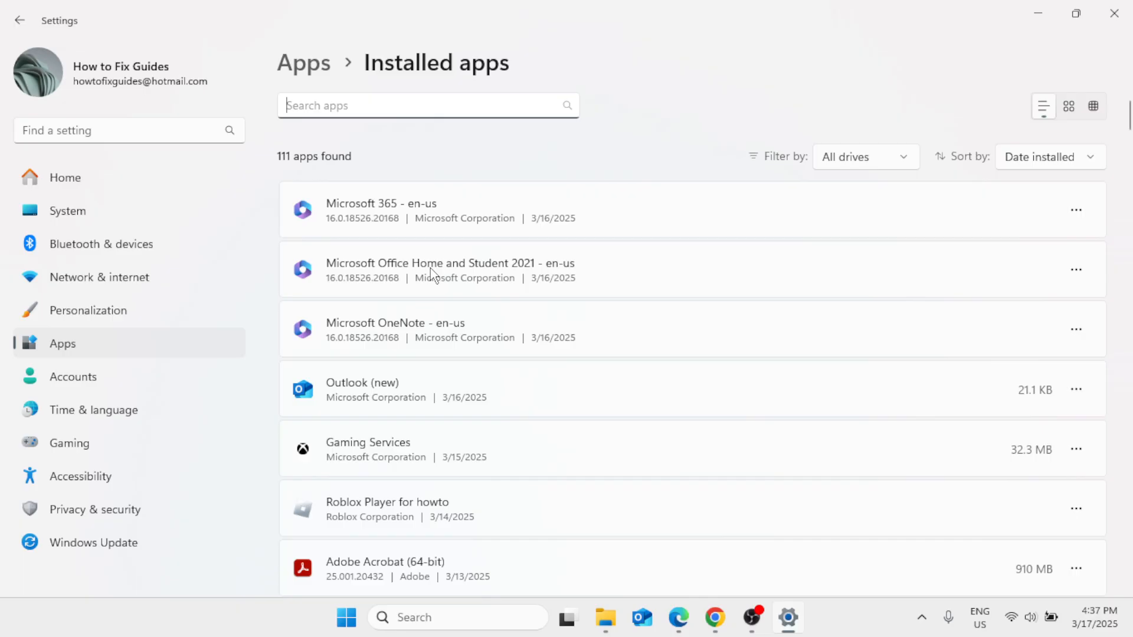
pyautogui.click(1076, 270)
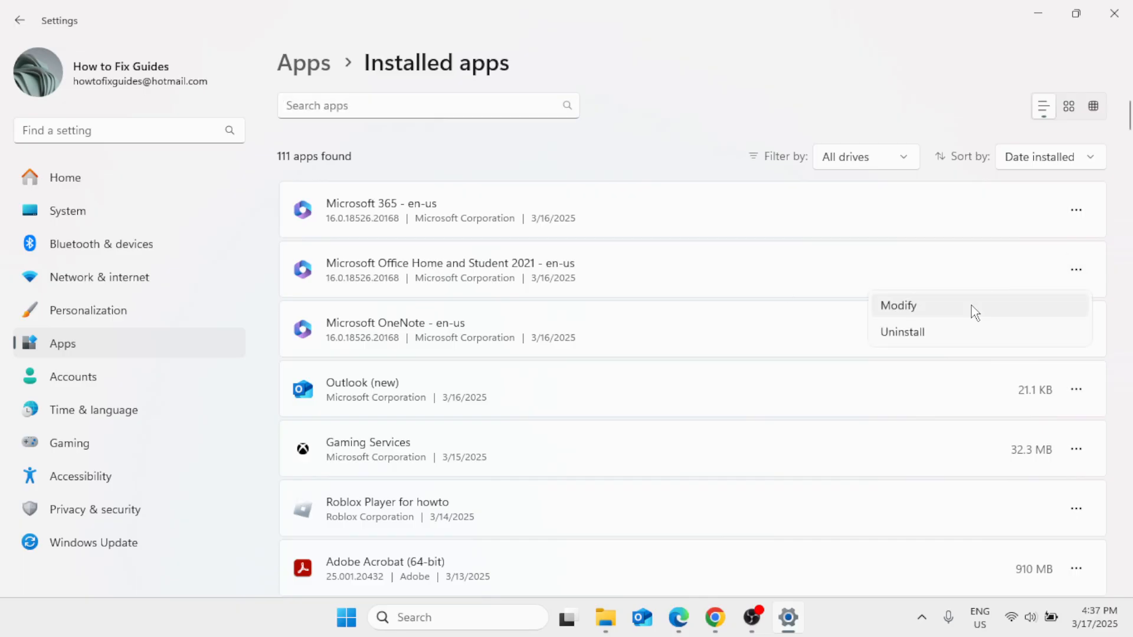
pyautogui.click(919, 306)
pyautogui.click(262, 333)
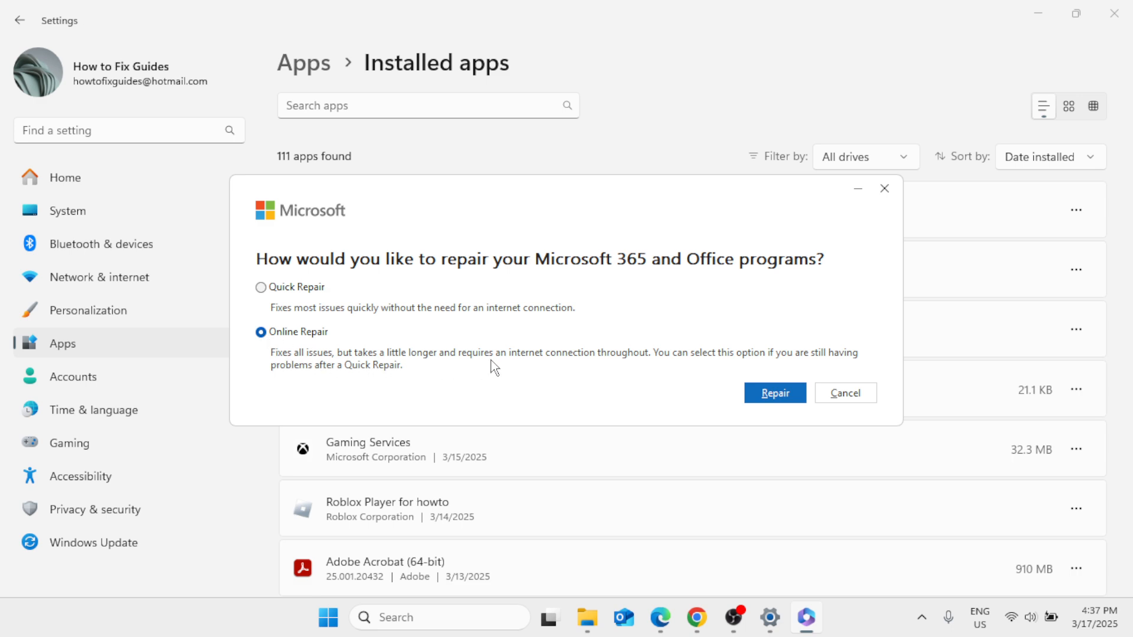
pyautogui.click(760, 400)
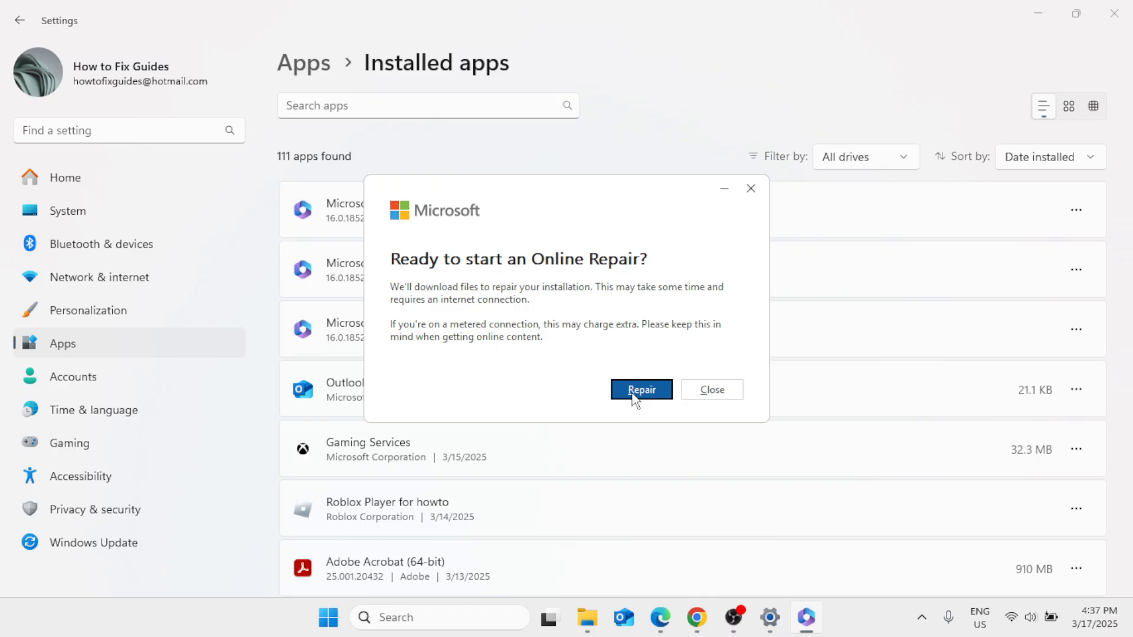
pyautogui.click(750, 188)
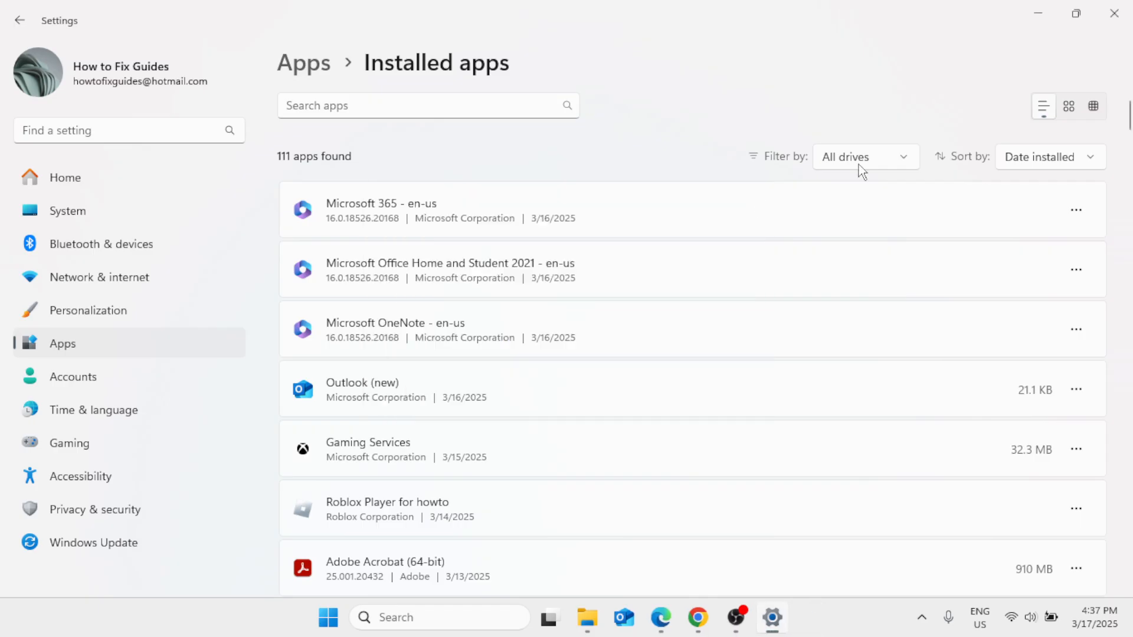
pyautogui.click(1114, 13)
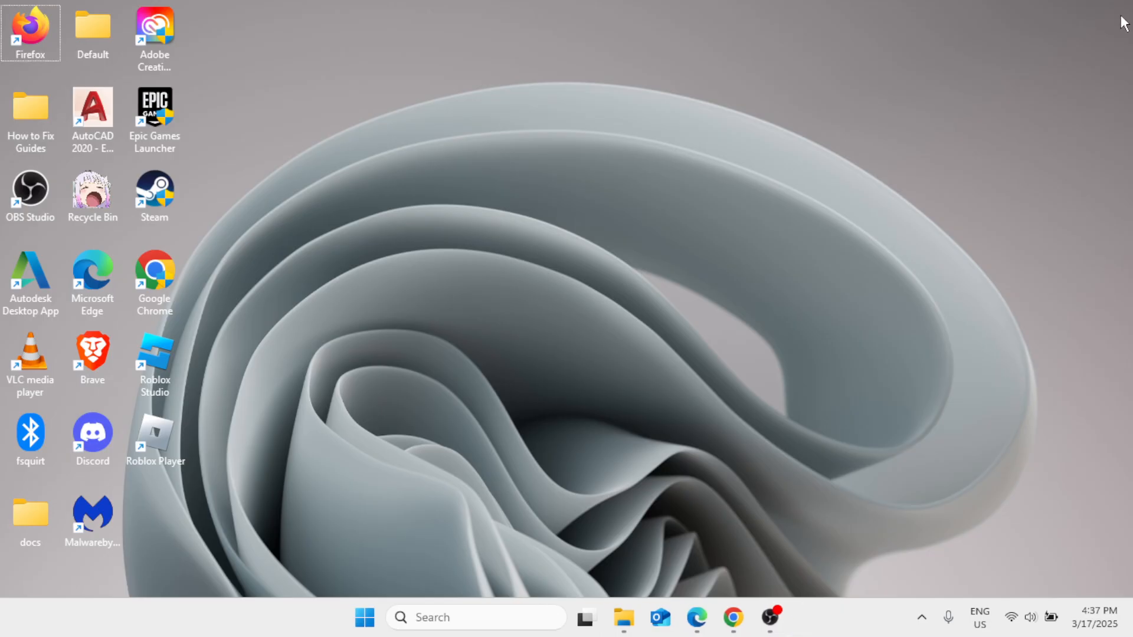